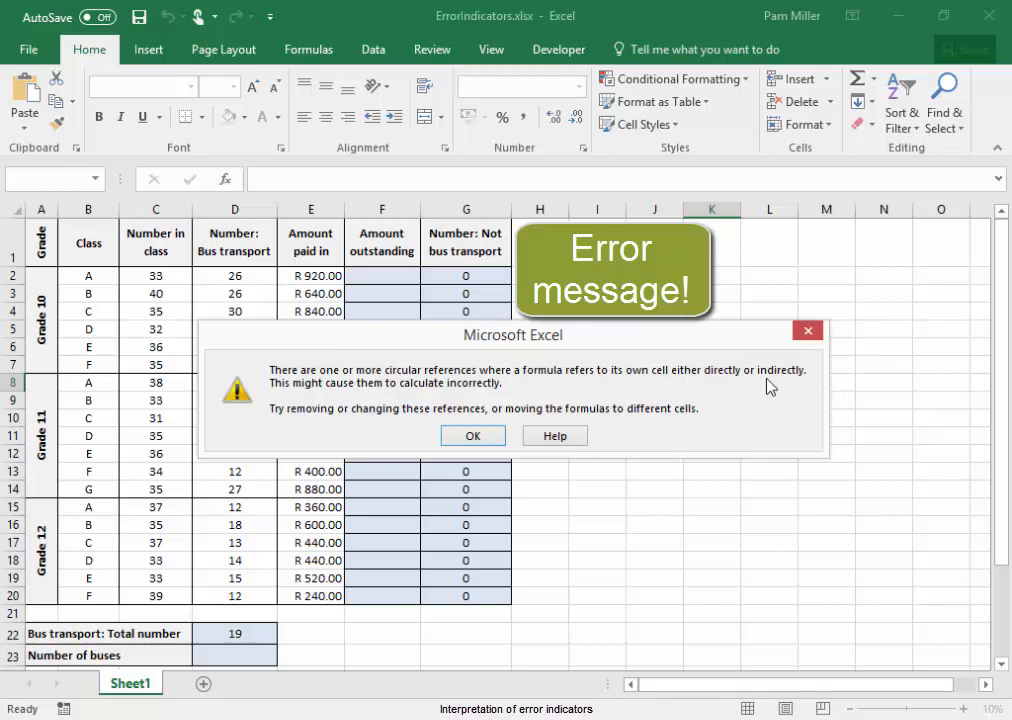
Dismiss the circular reference warning and enter =40*D2-E2 in cell F2 to calculate the amount outstanding.
left_click(477, 441)
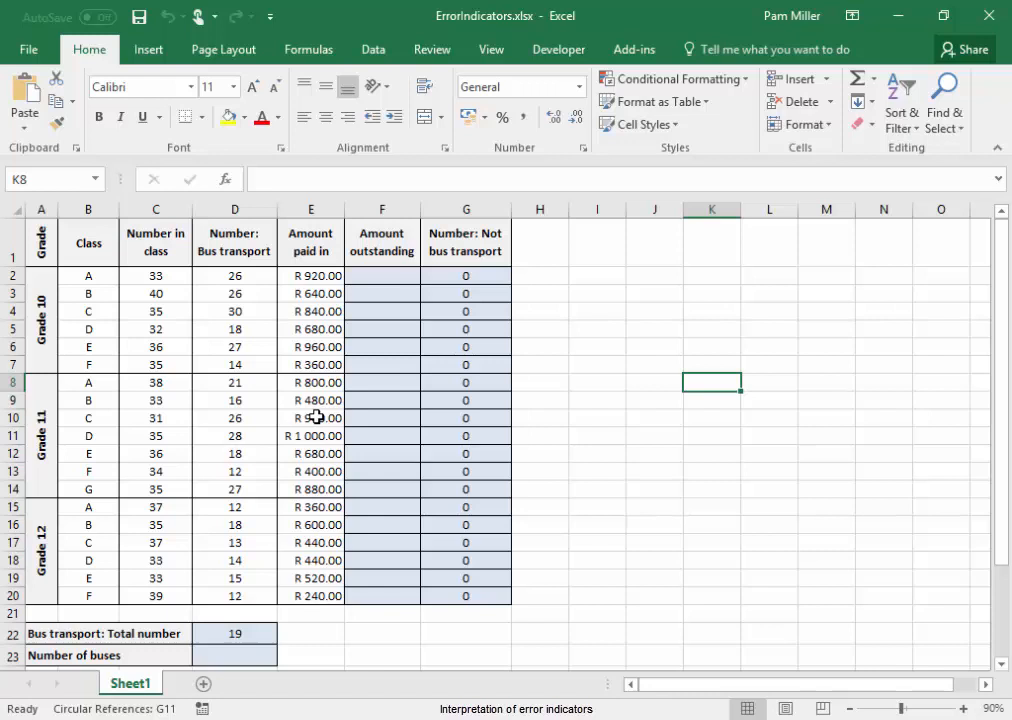
left_click(365, 277)
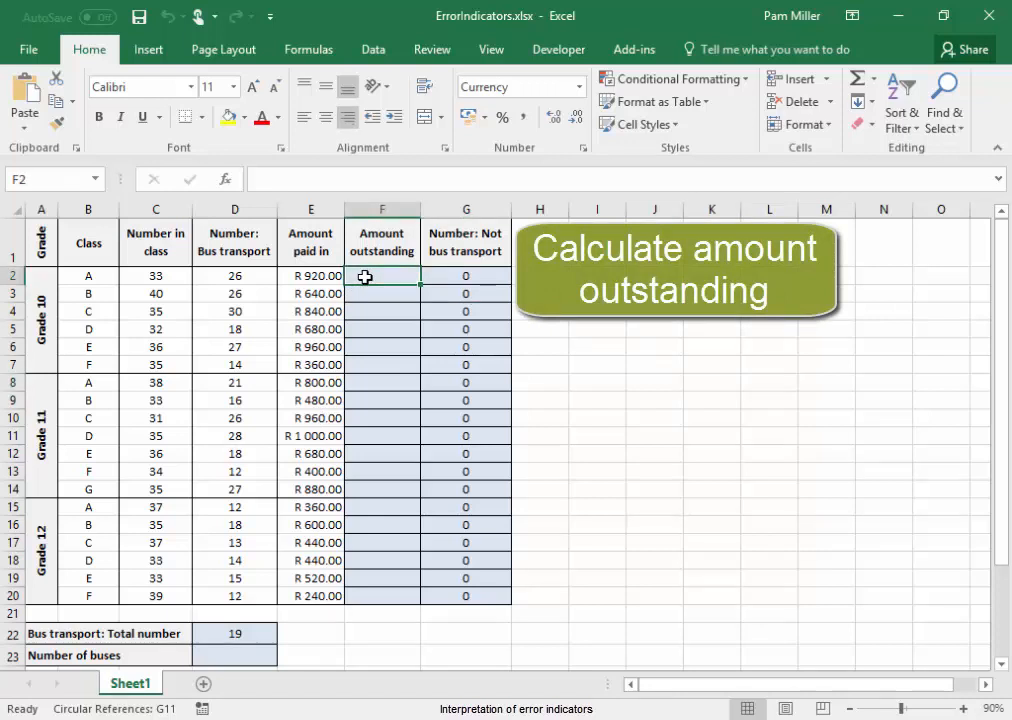
type("=")
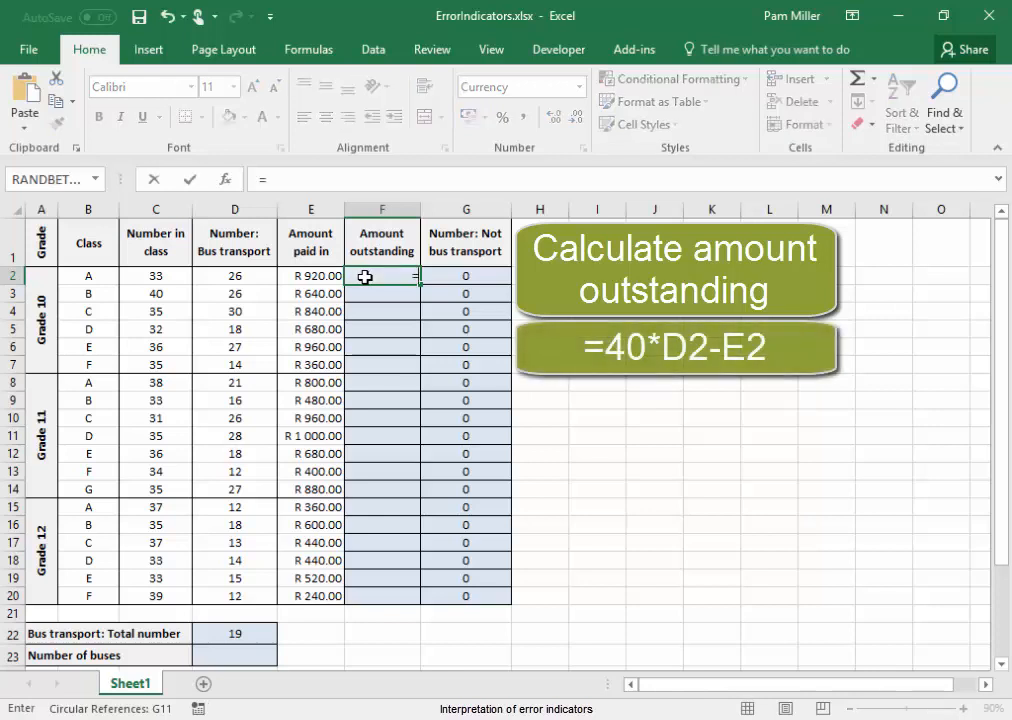
type("40*")
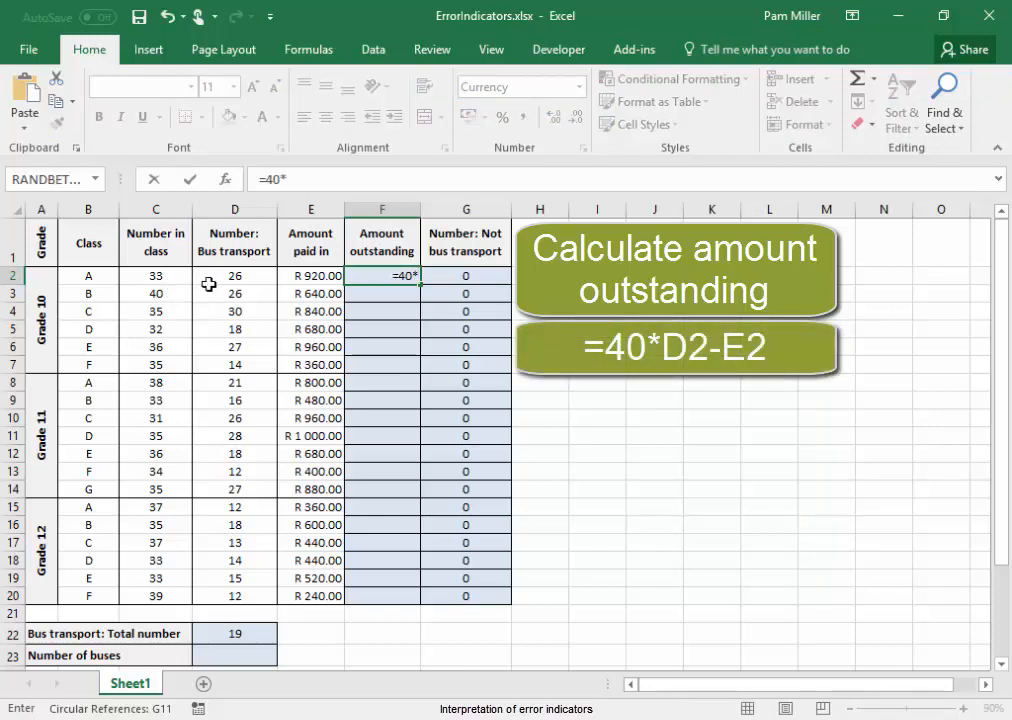
left_click(218, 279)
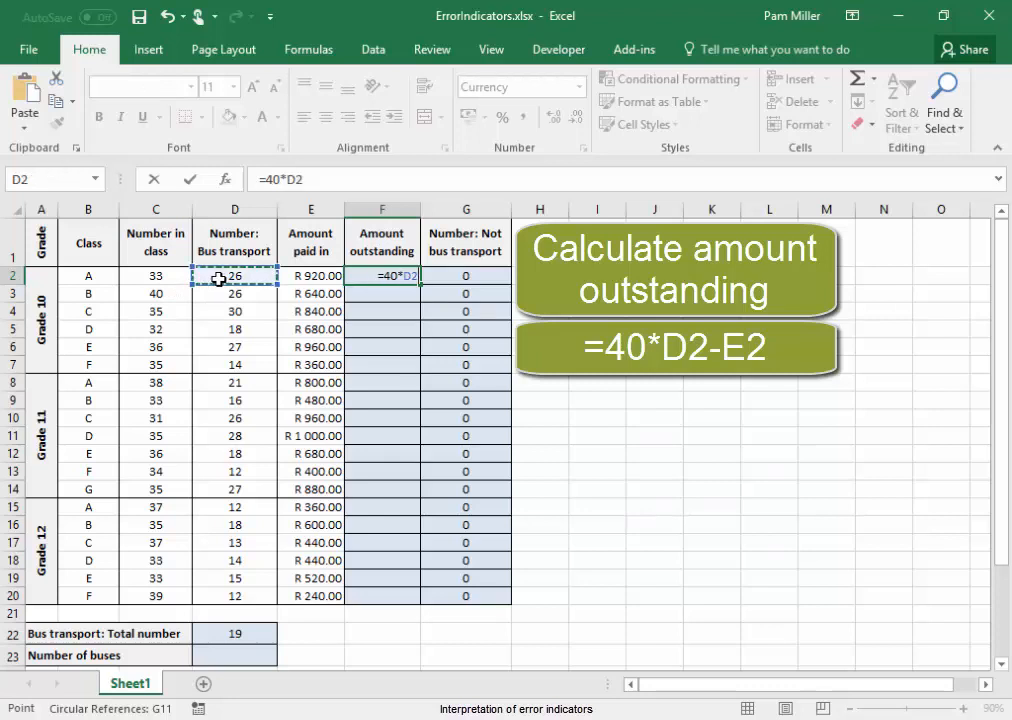
type("-")
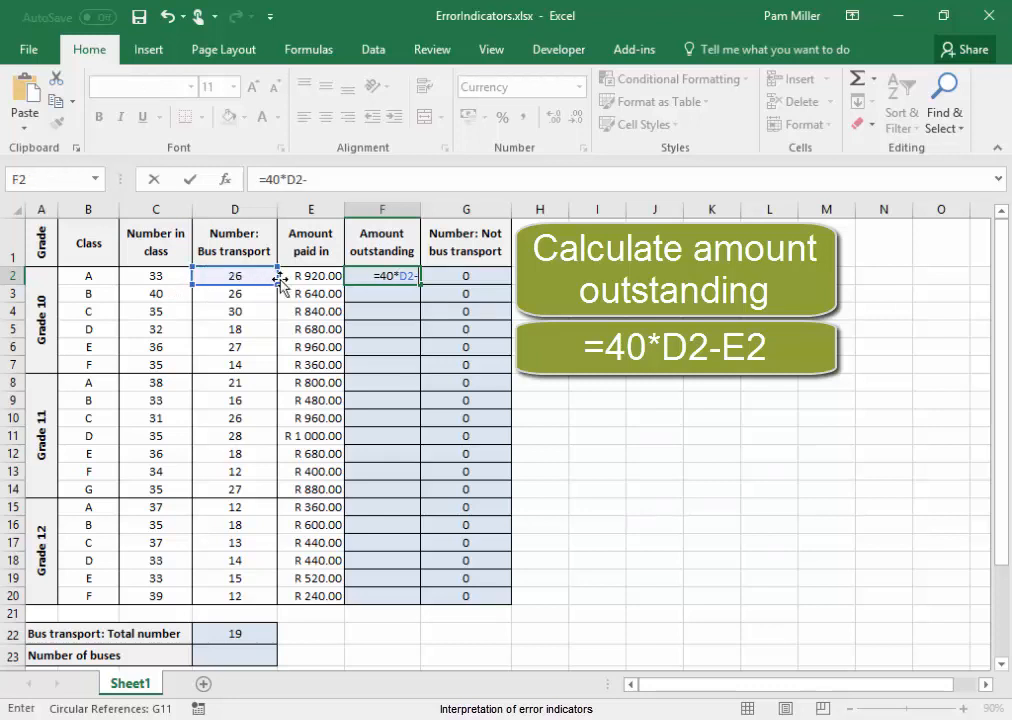
left_click(291, 276)
key("Return")
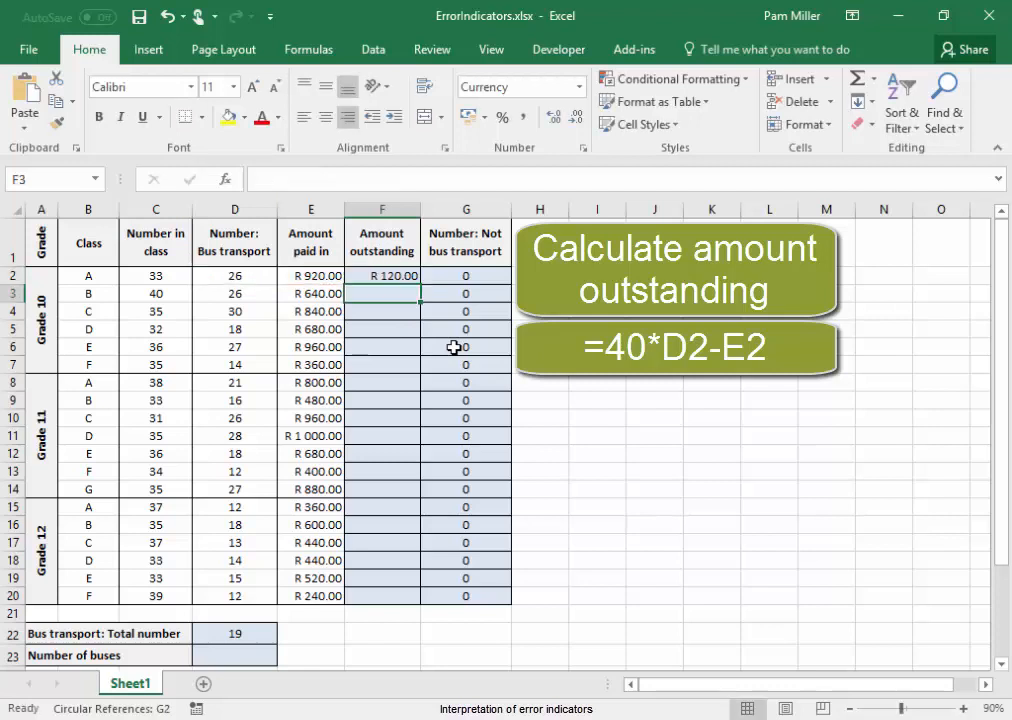
Copy the amount outstanding formula from F2 down through F20.
left_click(395, 275)
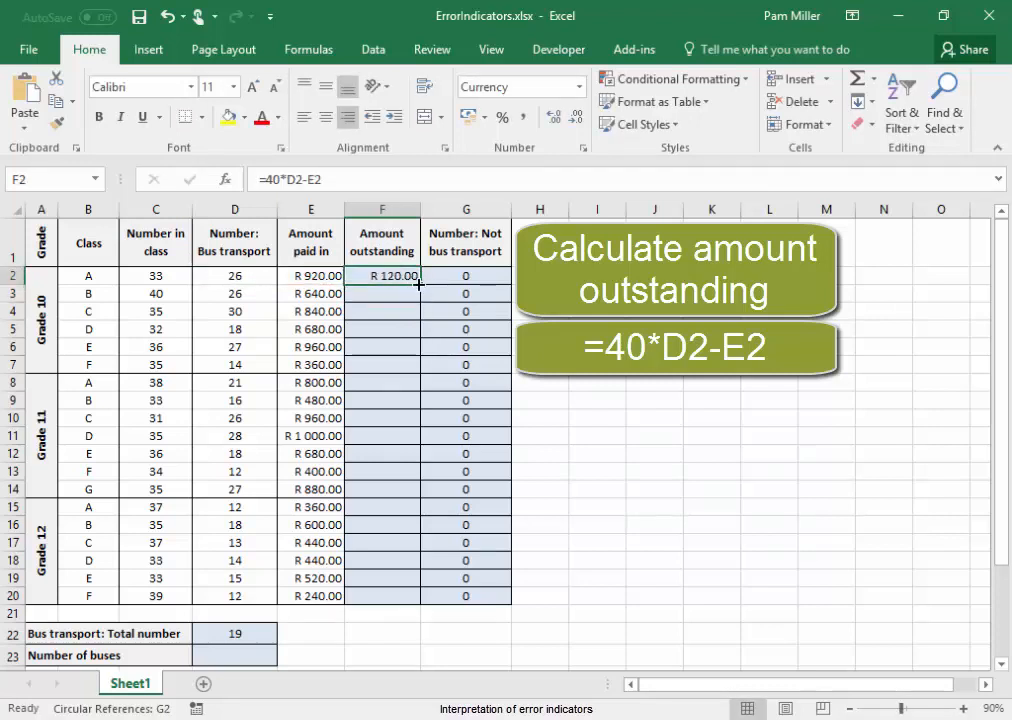
left_click_drag(418, 284, 404, 600)
left_click(657, 576)
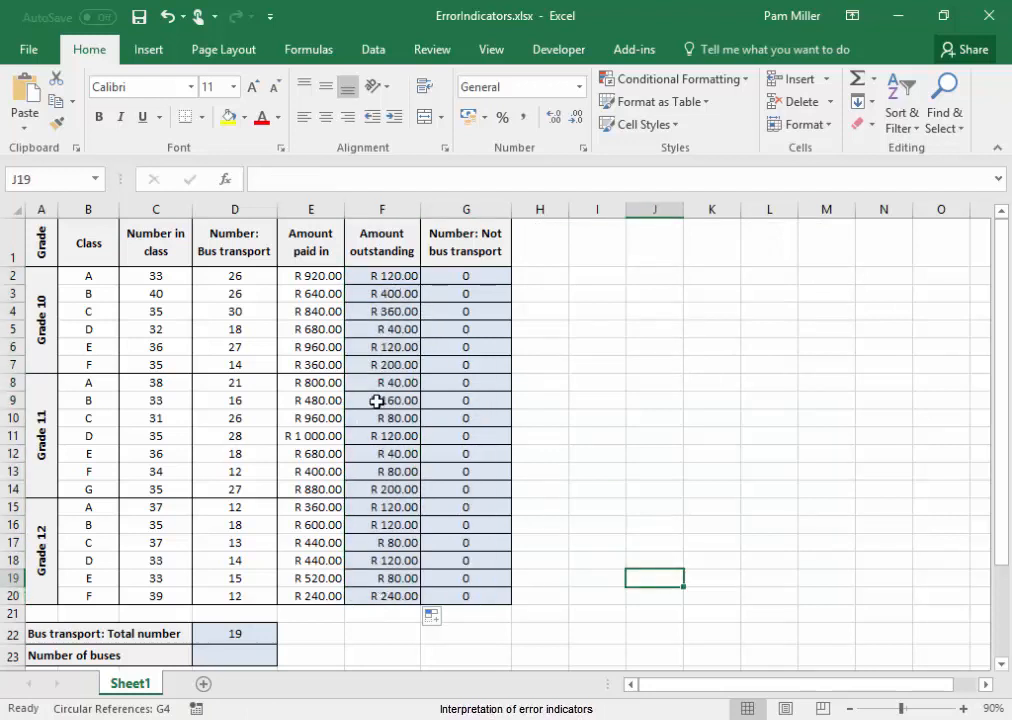
Replace the self-referencing formula in cell G2 with =C2-D2 to calculate learners not using bus transport.
left_click(487, 280)
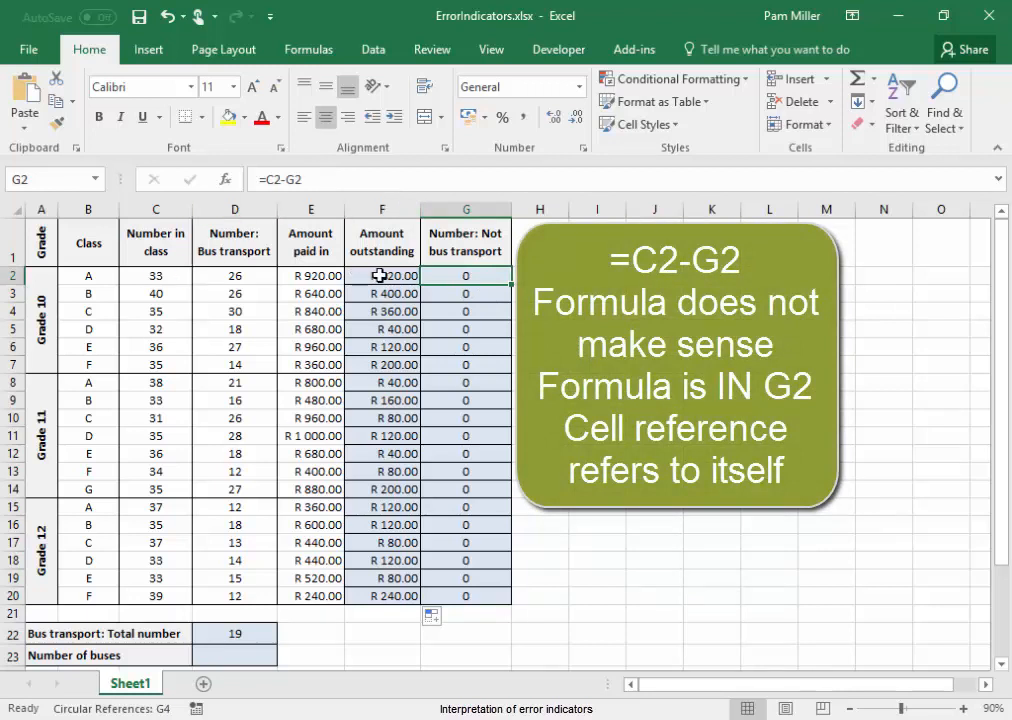
left_click(597, 329)
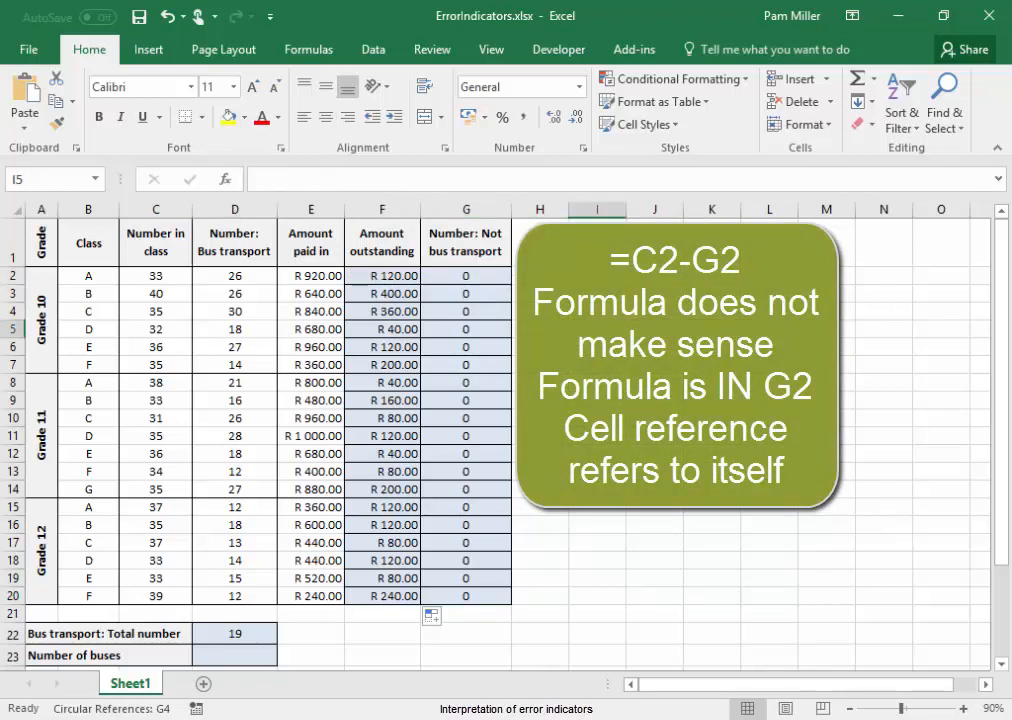
left_click(486, 279)
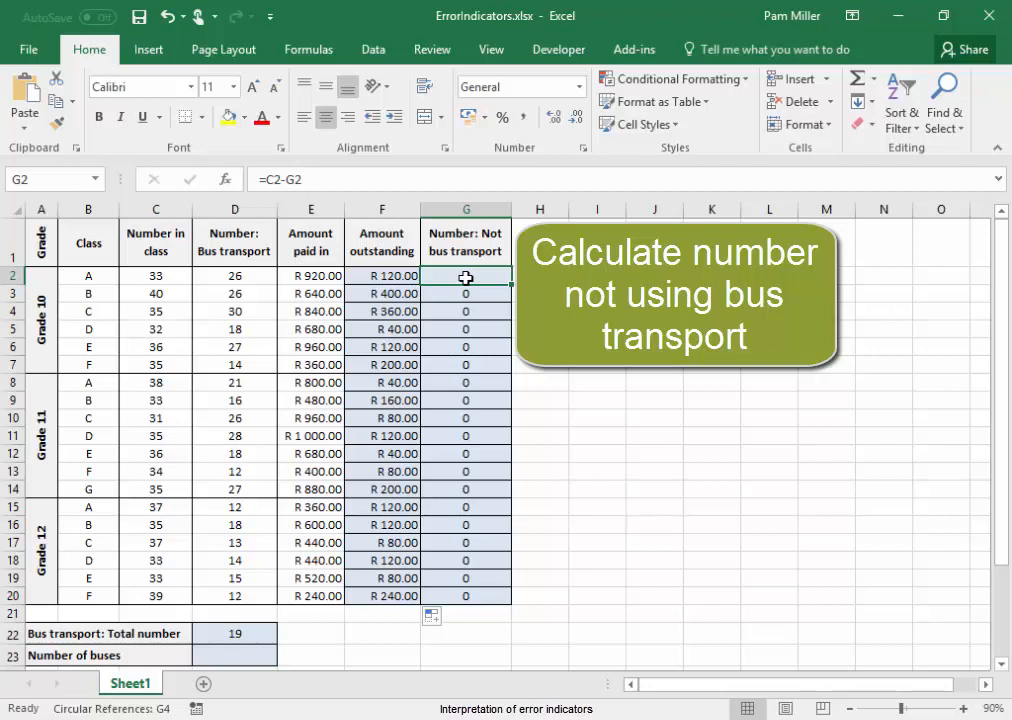
type("=")
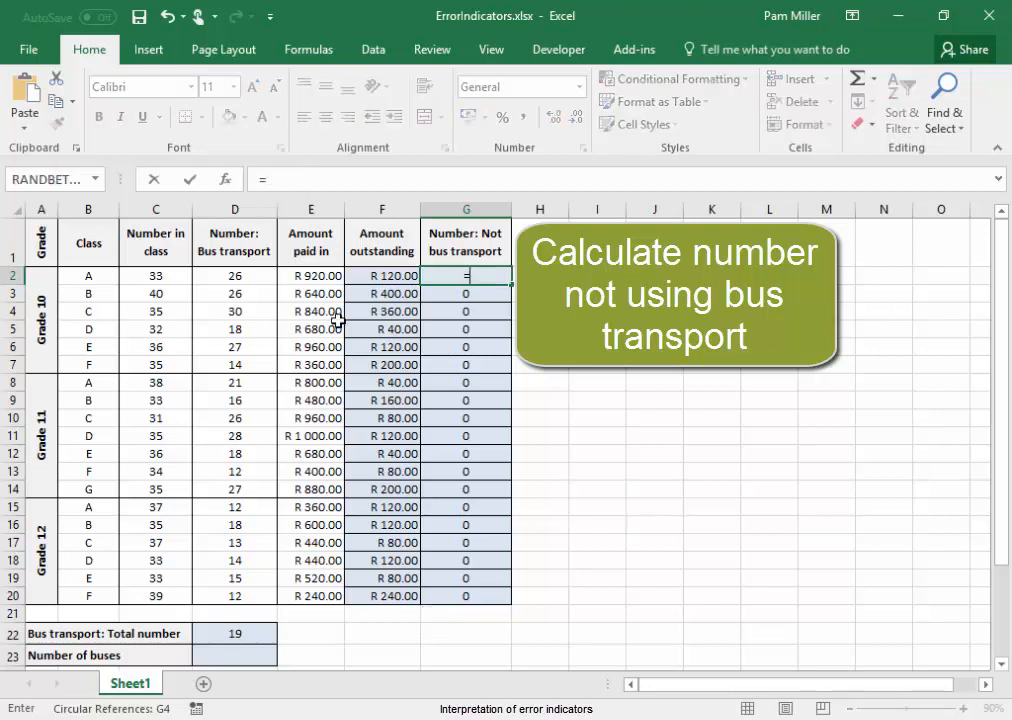
left_click(145, 275)
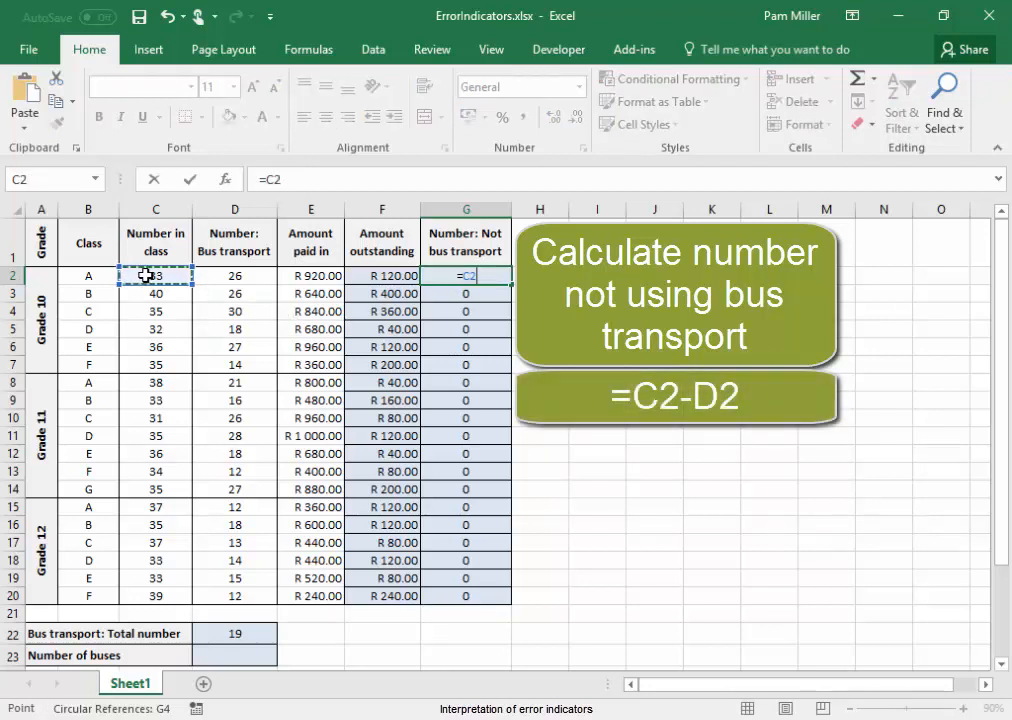
type("-")
left_click(240, 272)
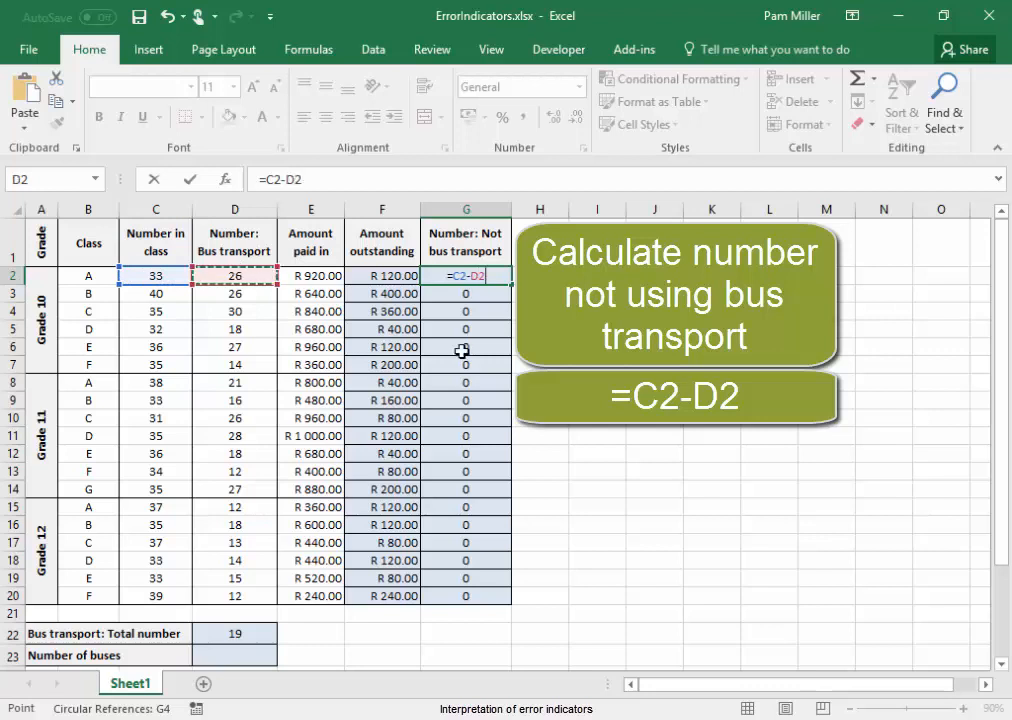
key("Return")
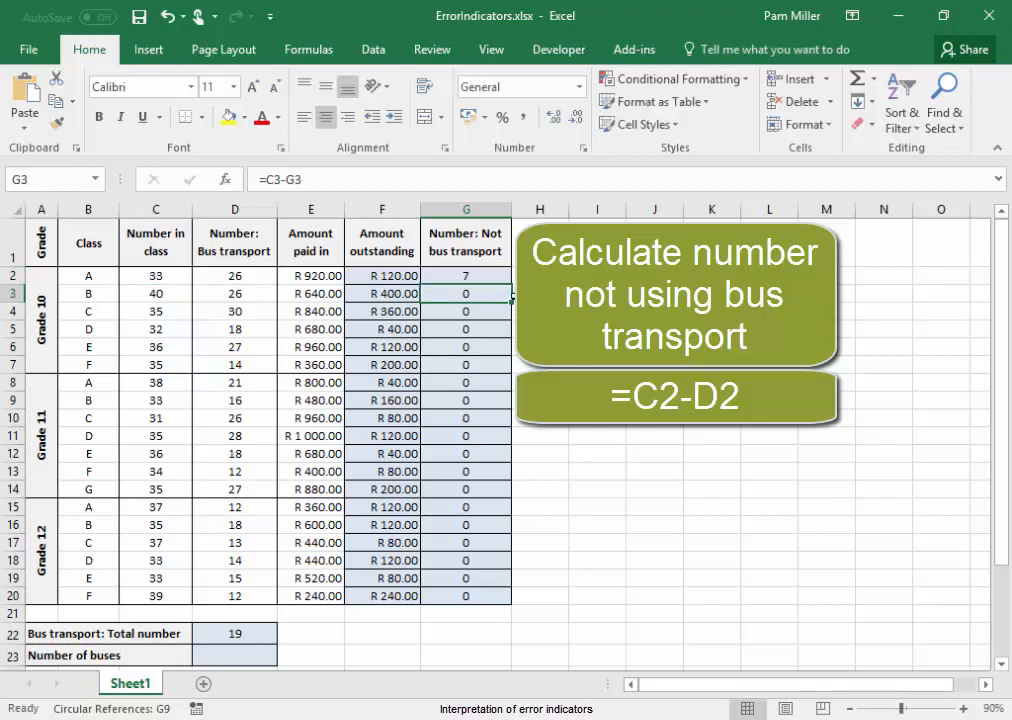
Copy the corrected formula from G2 down through G20.
left_click(490, 274)
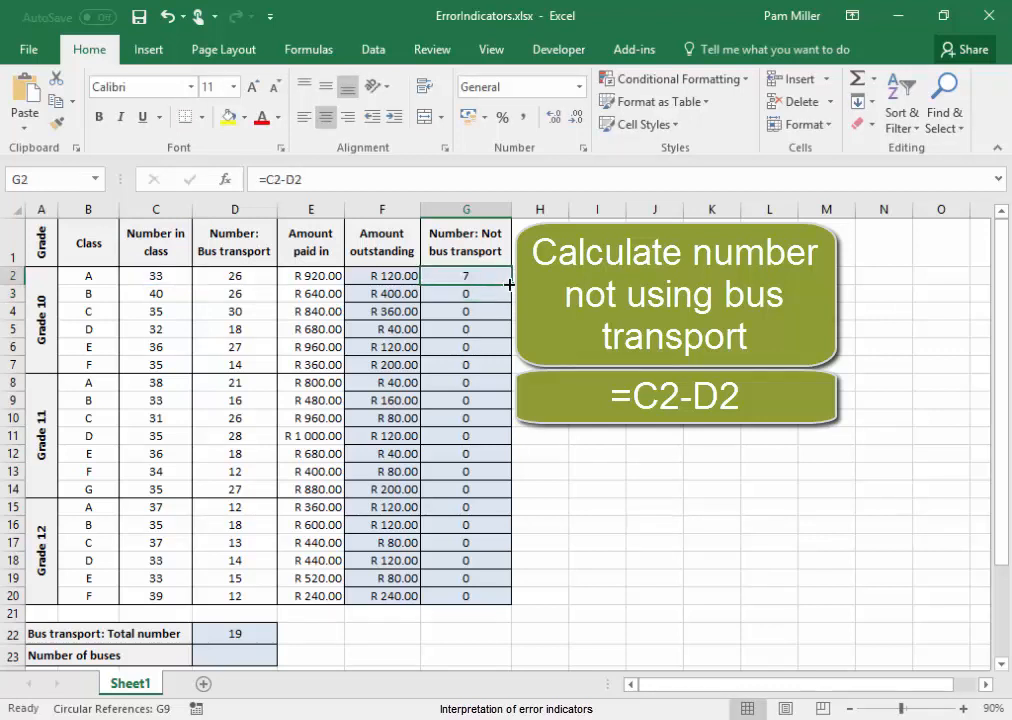
left_click_drag(511, 289, 520, 600)
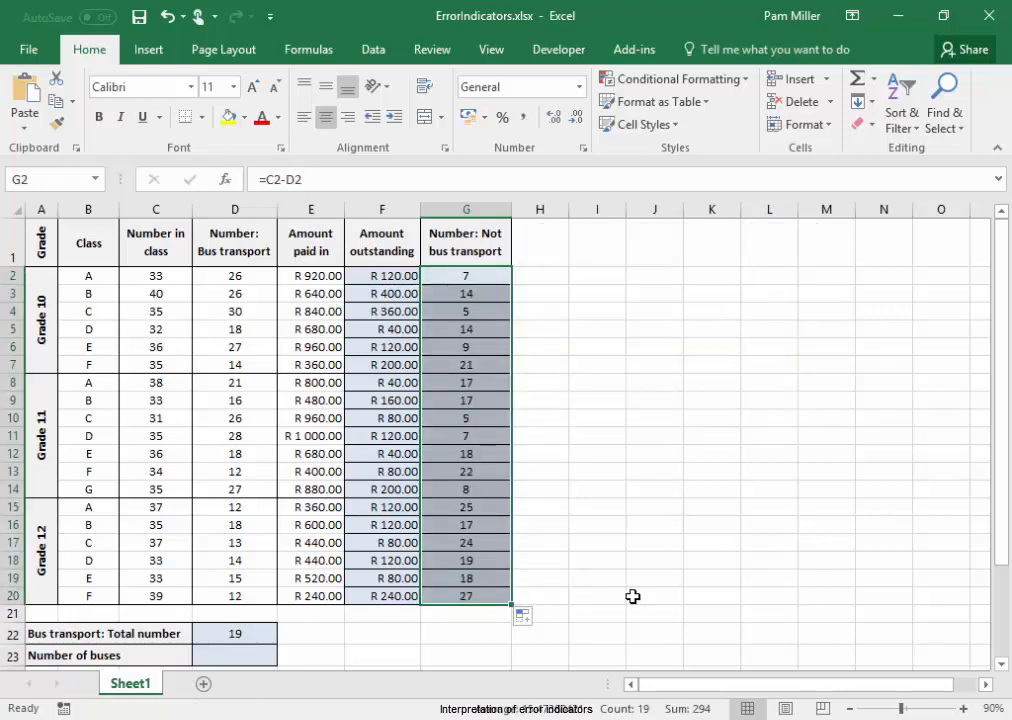
left_click(633, 596)
Change the bus transport total formula in cell D22 to =SUM(D2:D20).
scroll(576, 598, "down", 1)
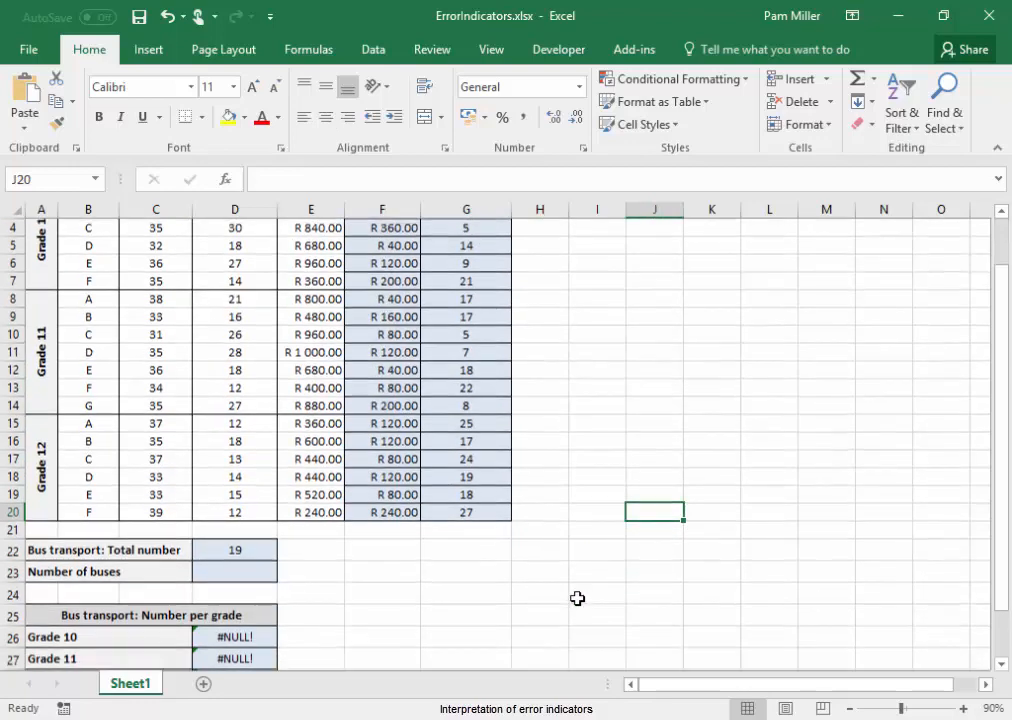
left_click(231, 545)
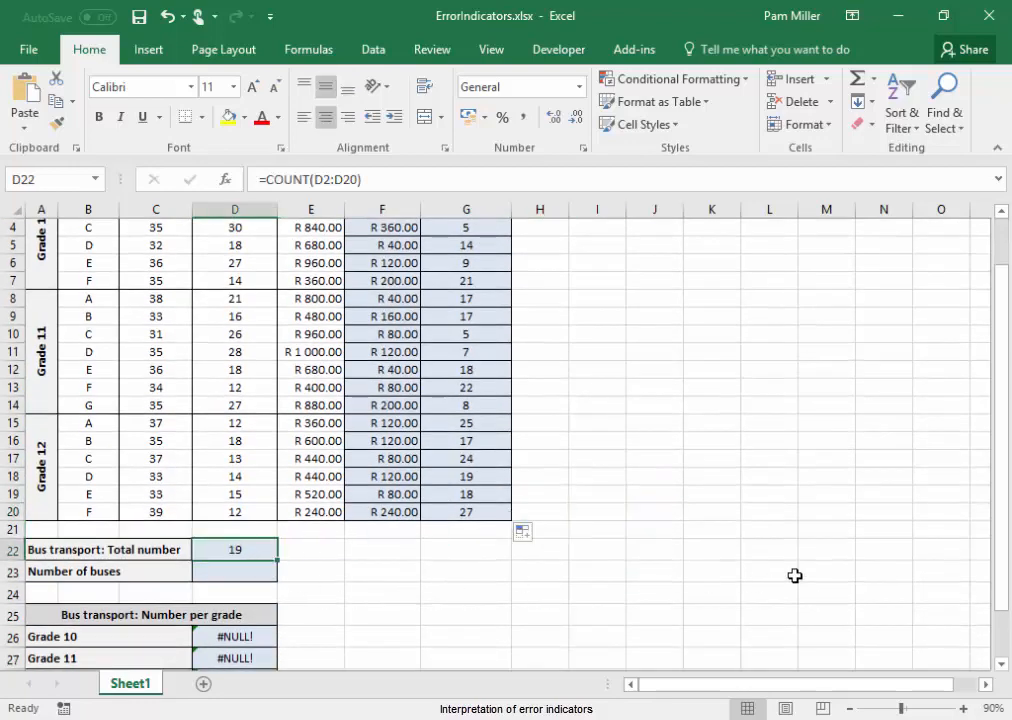
scroll(795, 576, "up", 1)
scroll(795, 576, "up", 1)
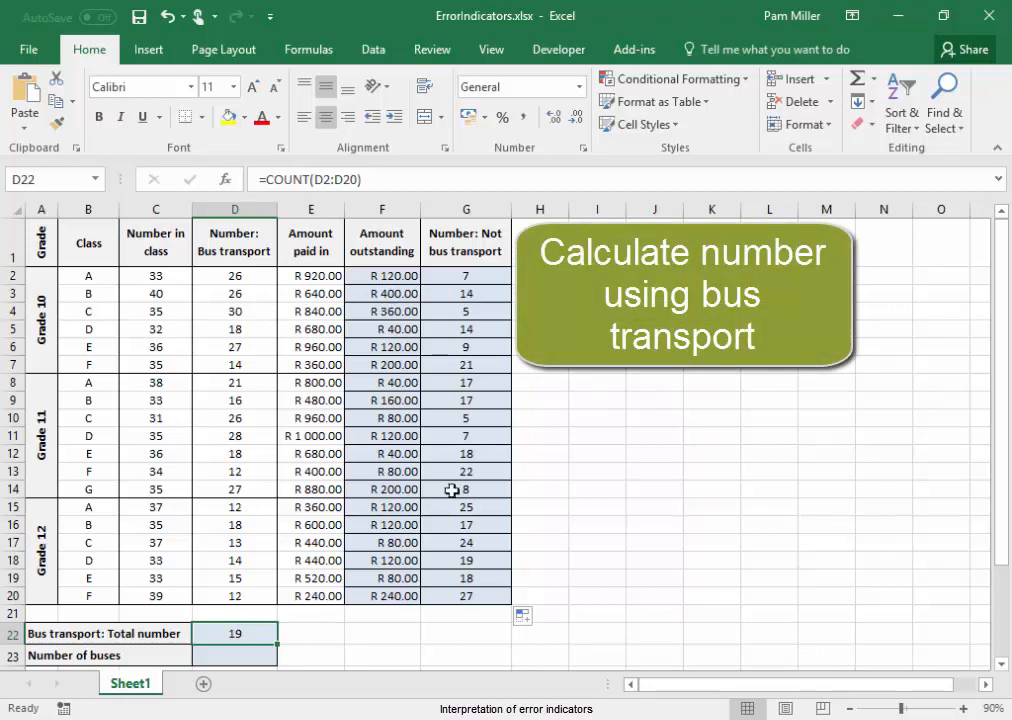
left_click(310, 177)
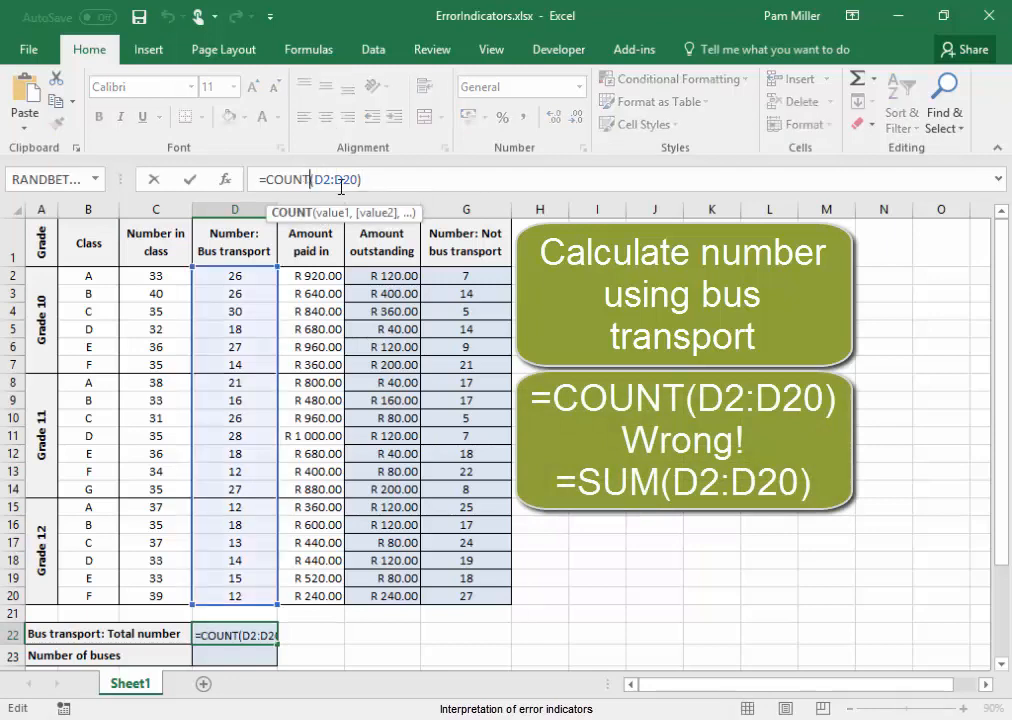
key("BackSpace")
key("BackSpace")
key("BackSpace")
key("BackSpace")
key("BackSpace")
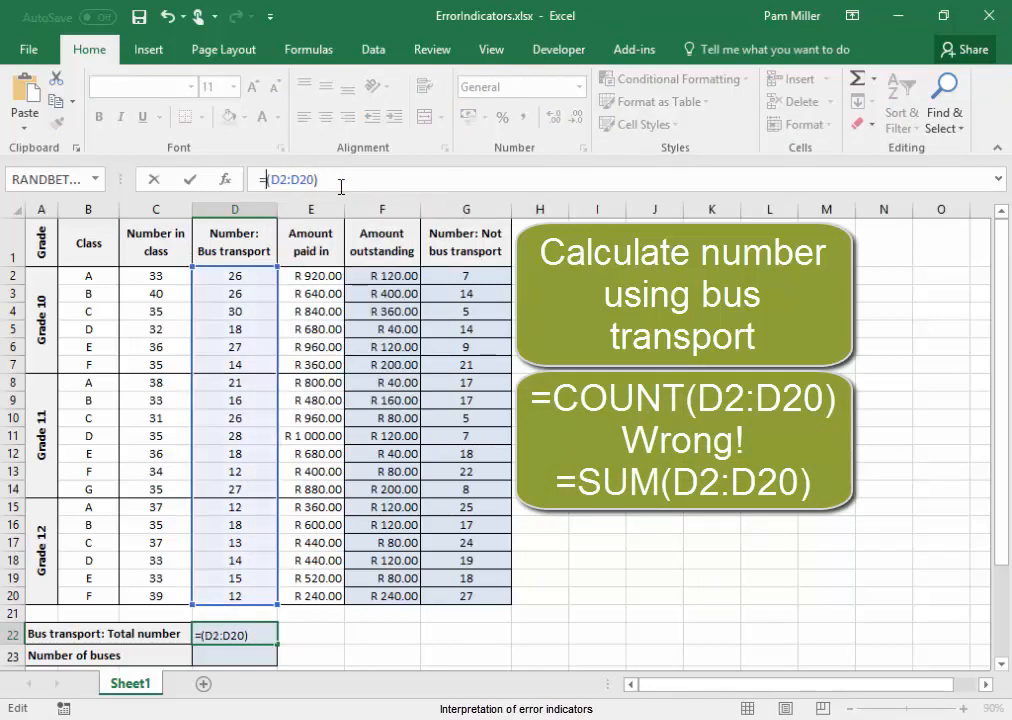
type("su")
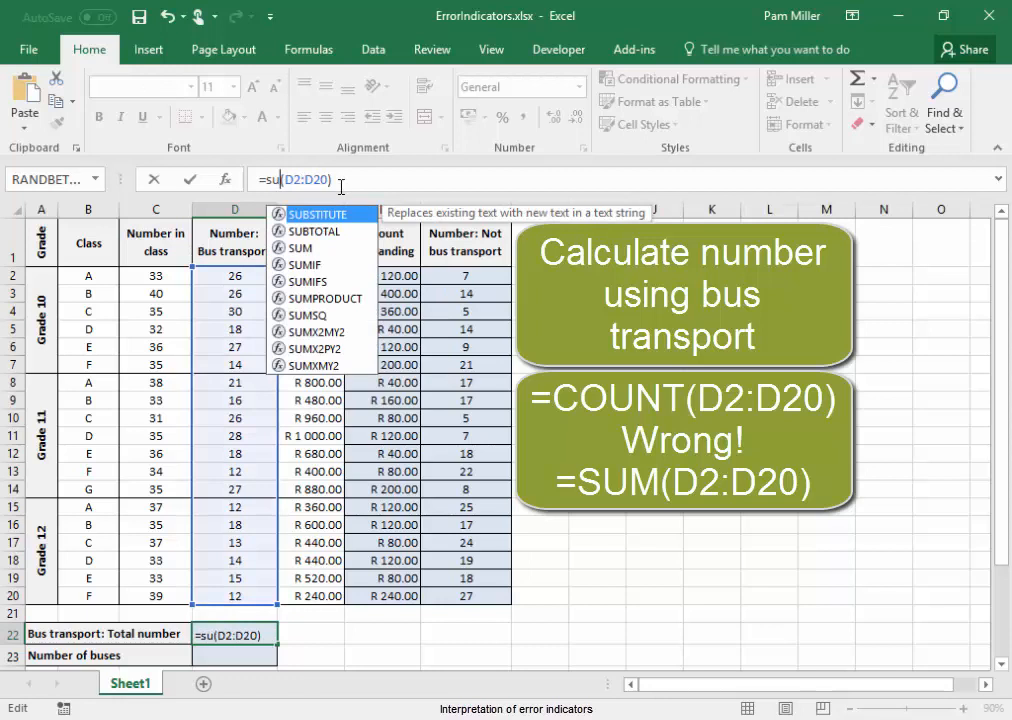
type("m")
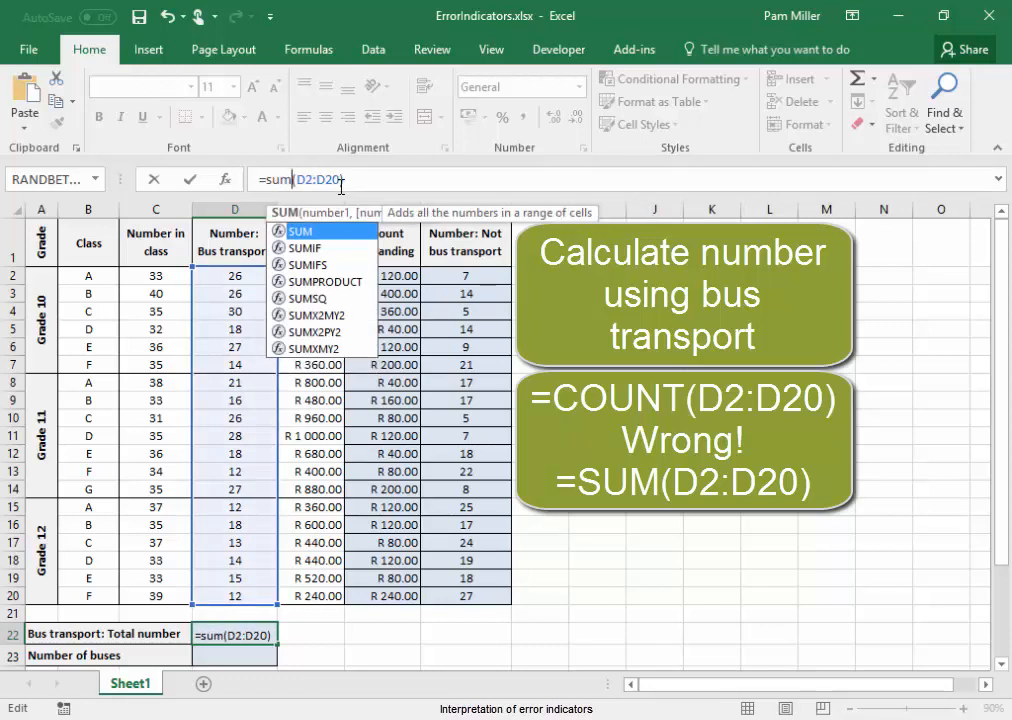
key("Return")
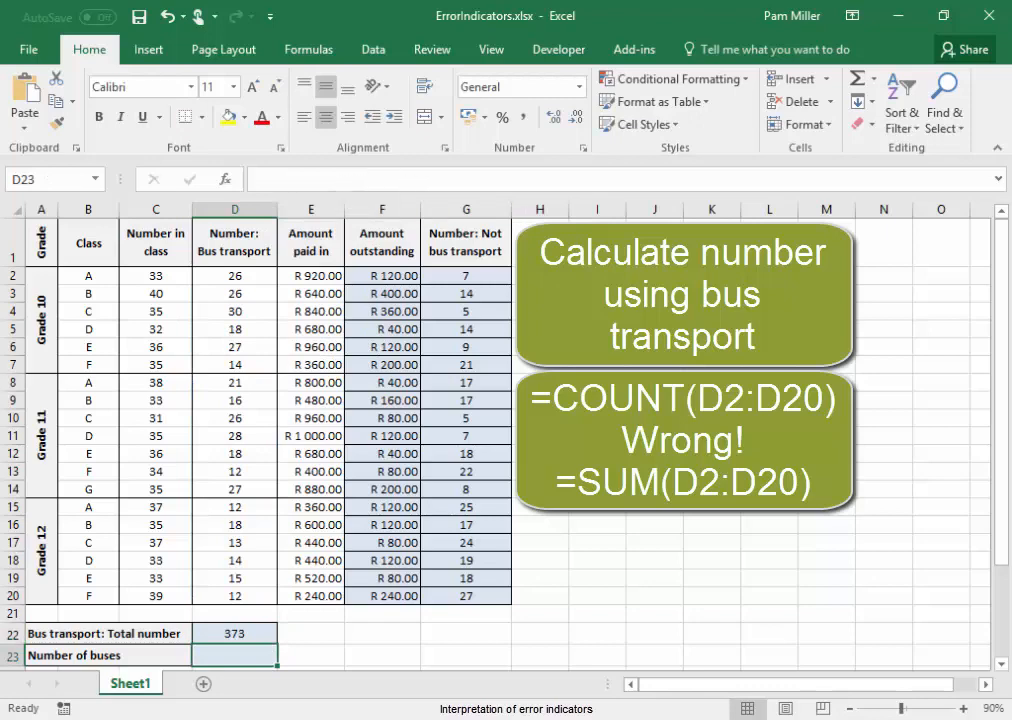
Enter =ROUNDUP(D22/60,0) in cell D23 to calculate the number of buses.
scroll(517, 510, "down", 1)
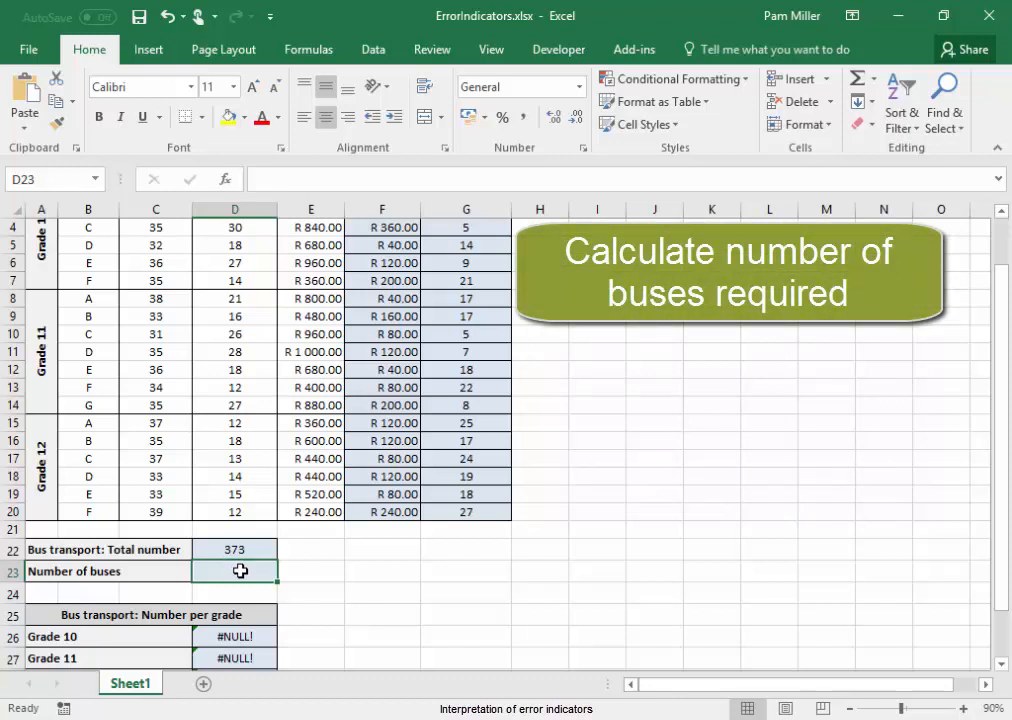
type("=")
left_click(207, 550)
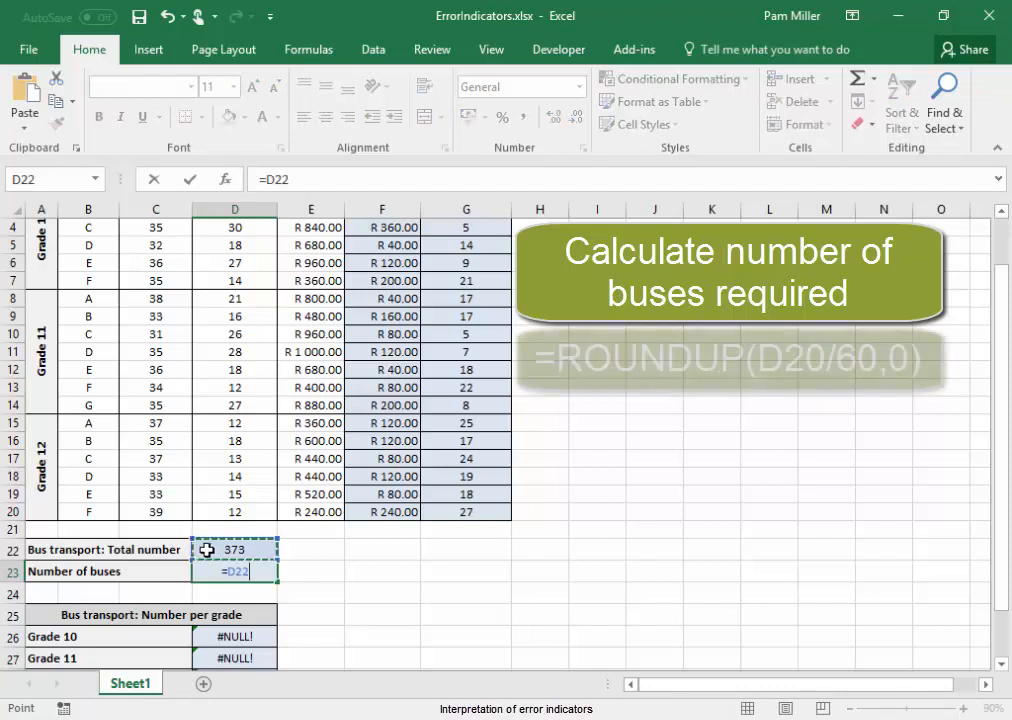
type("/")
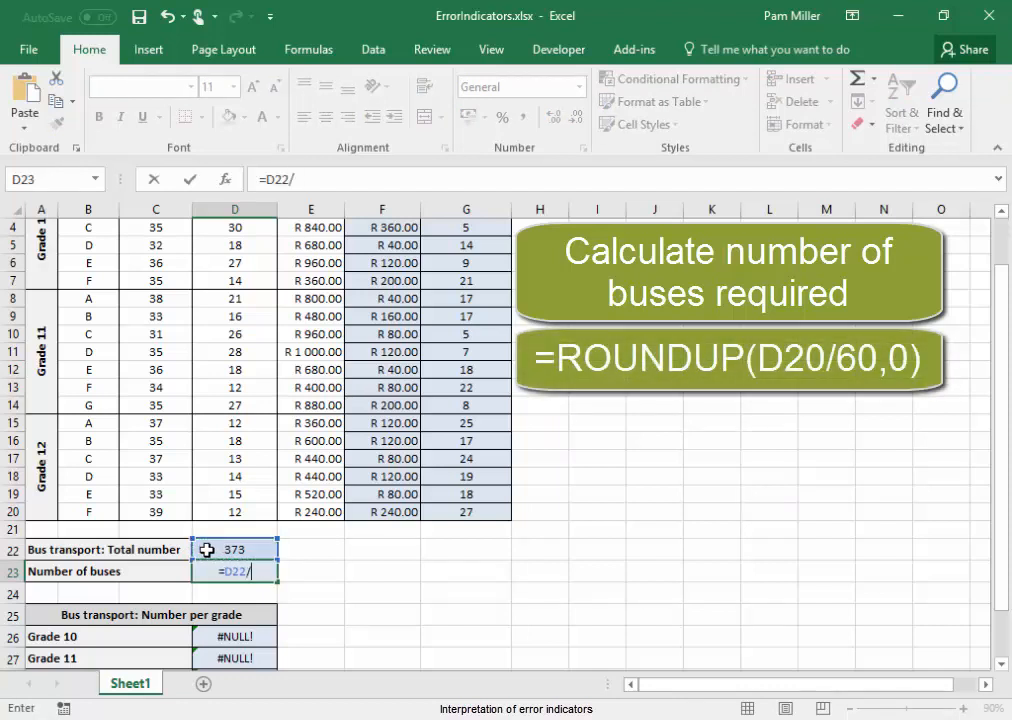
type("60")
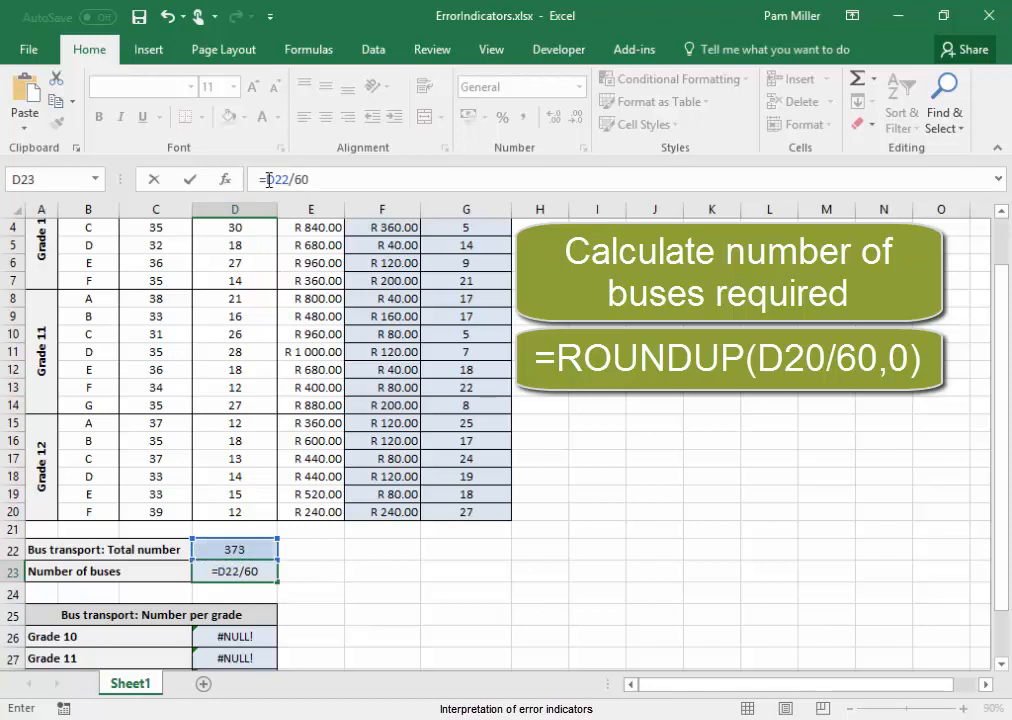
type("roundup")
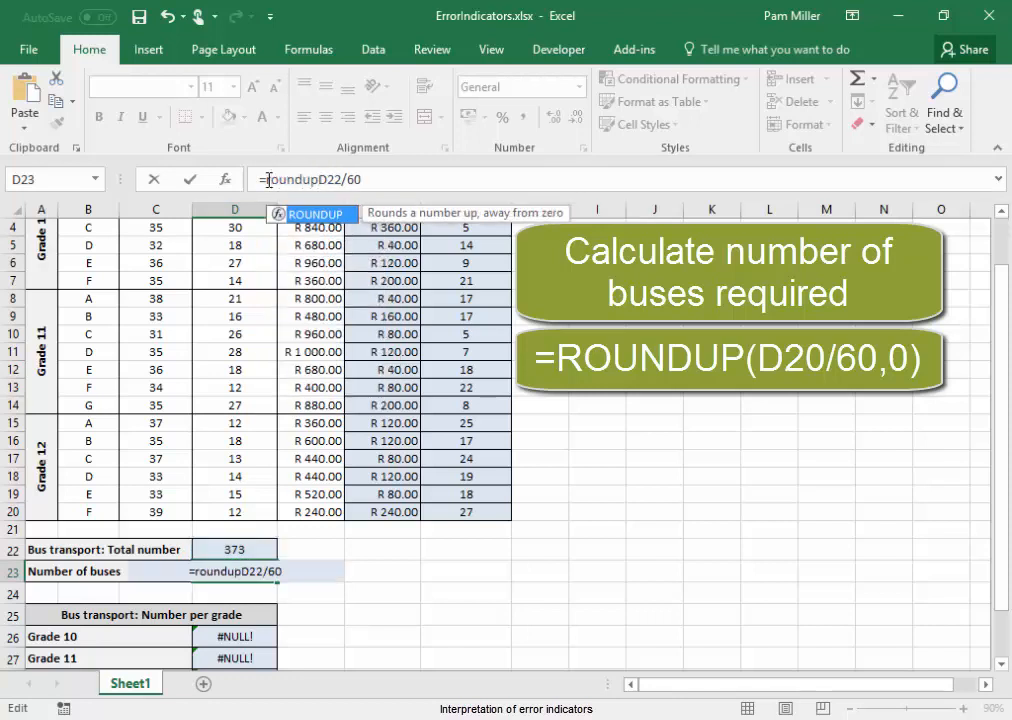
type("(")
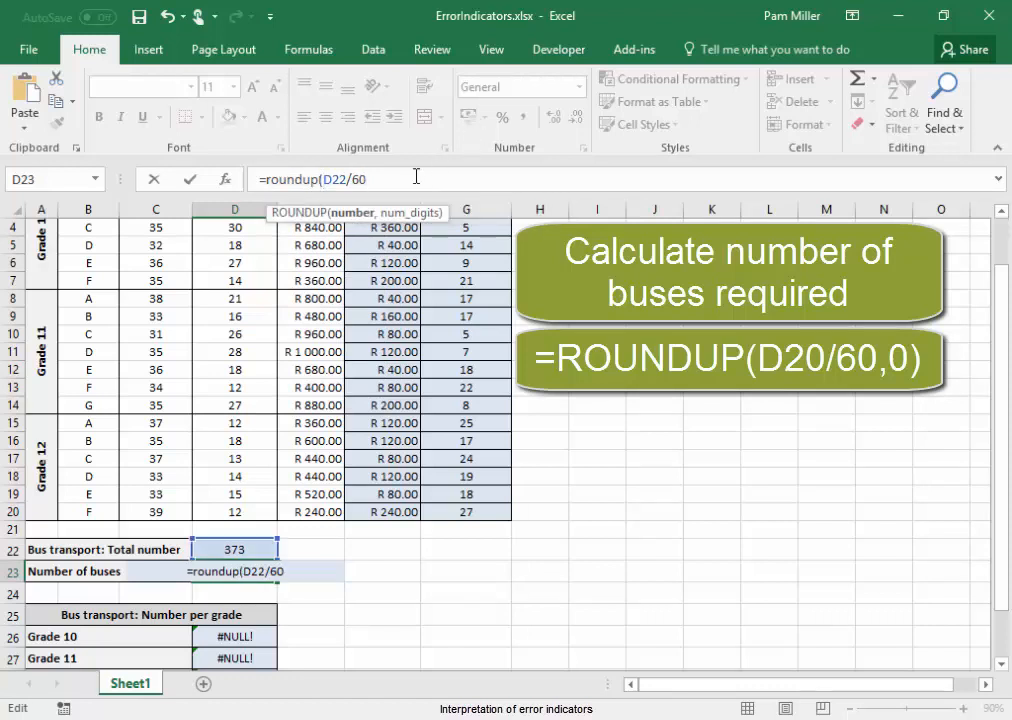
type(",0)")
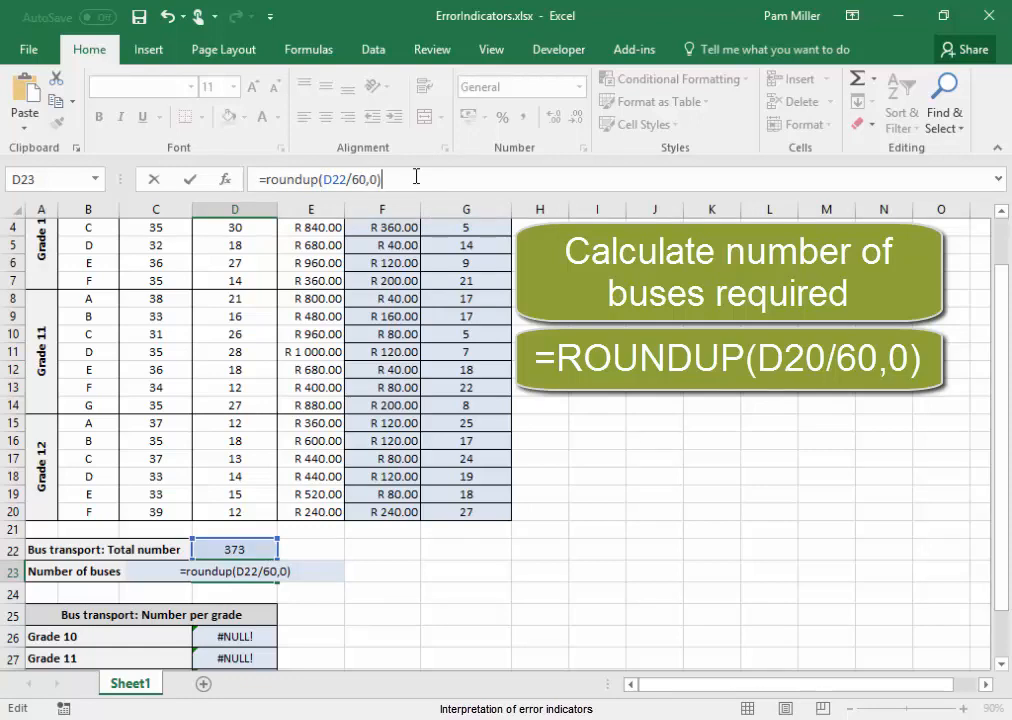
key("Return")
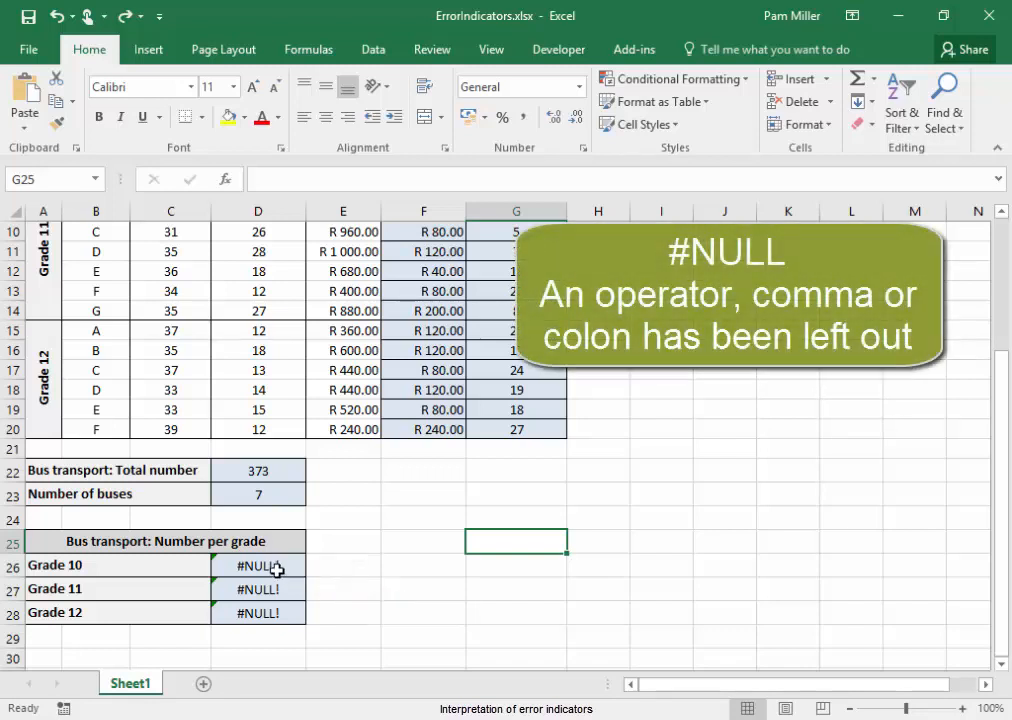
Insert the missing colon in the Grade 10 formula in cell D26 so it reads =SUM(C2:C7).
left_click(270, 567)
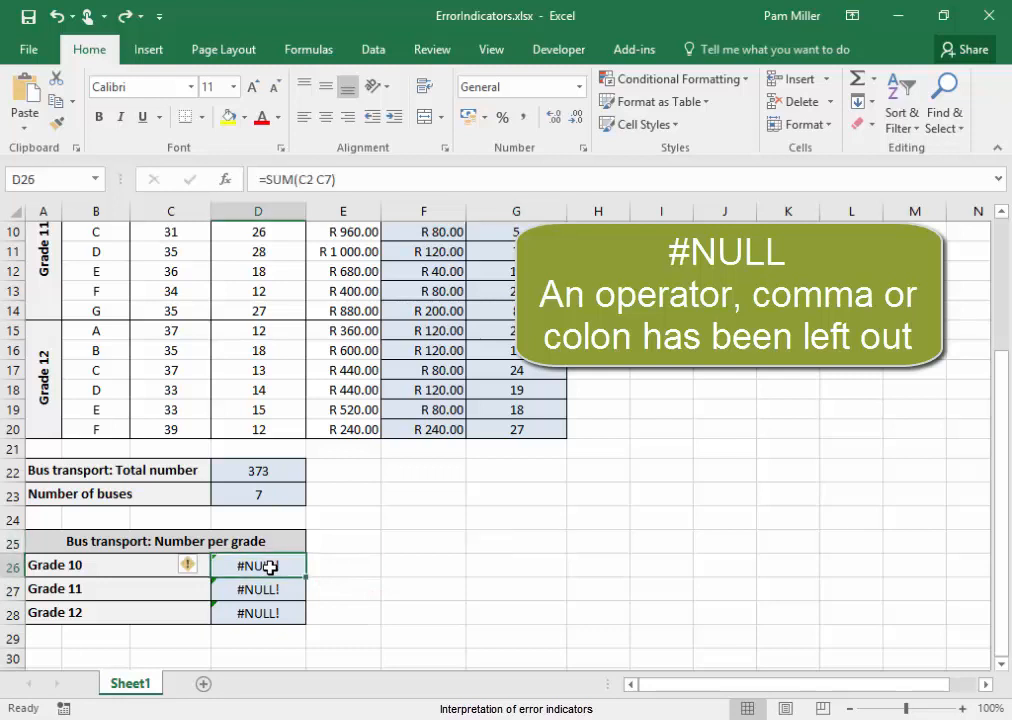
left_click(307, 179)
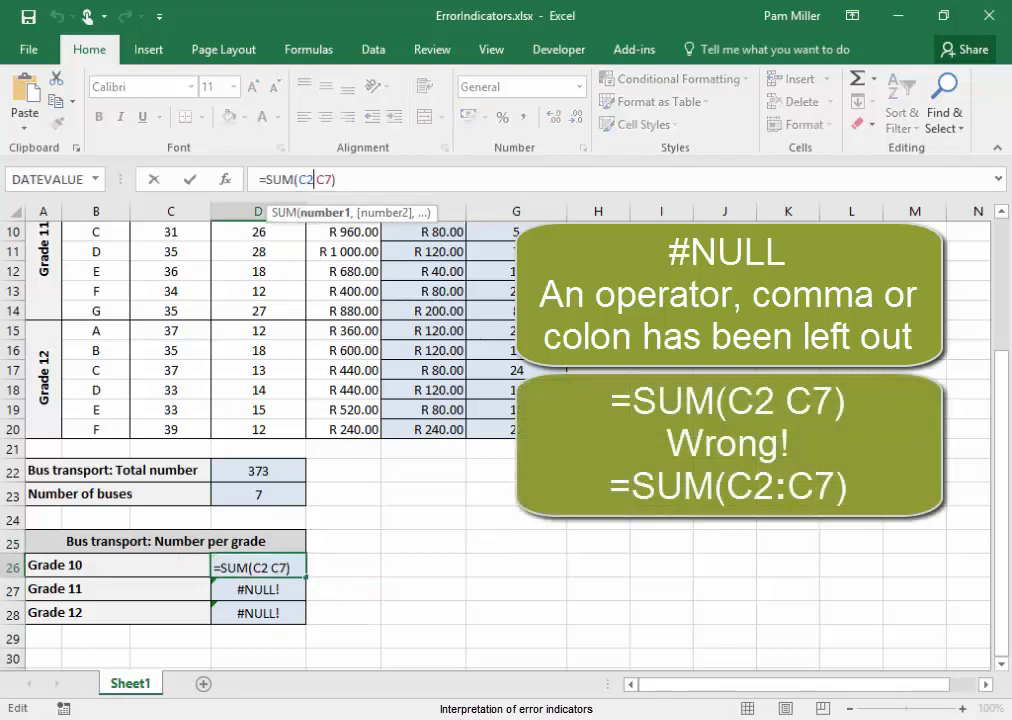
type(":")
key("Delete")
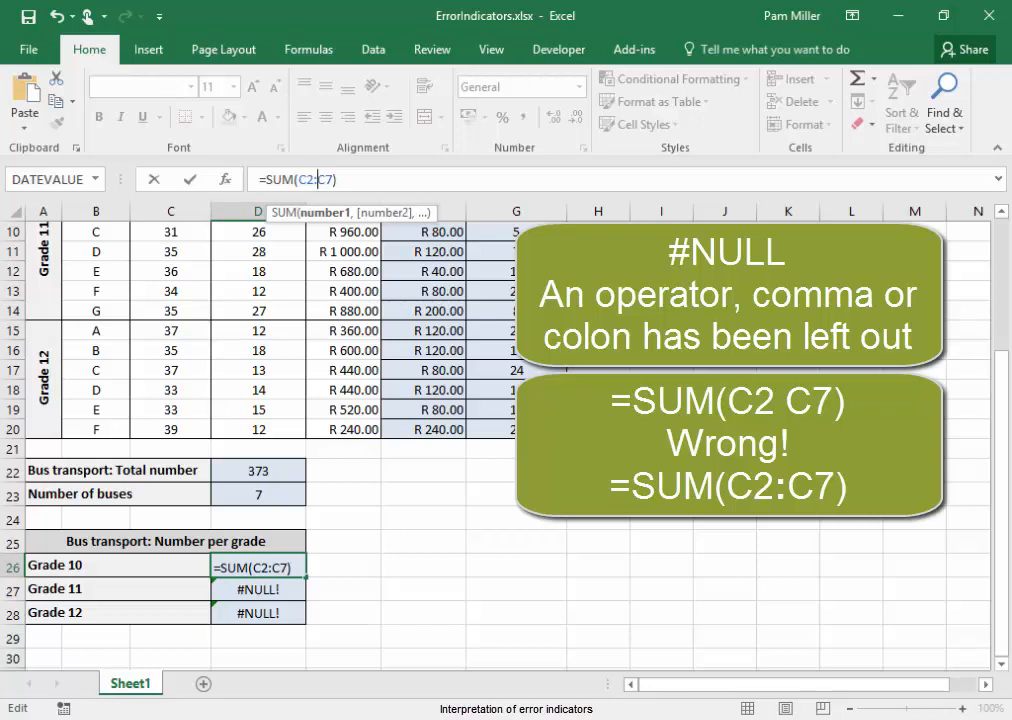
key("Return")
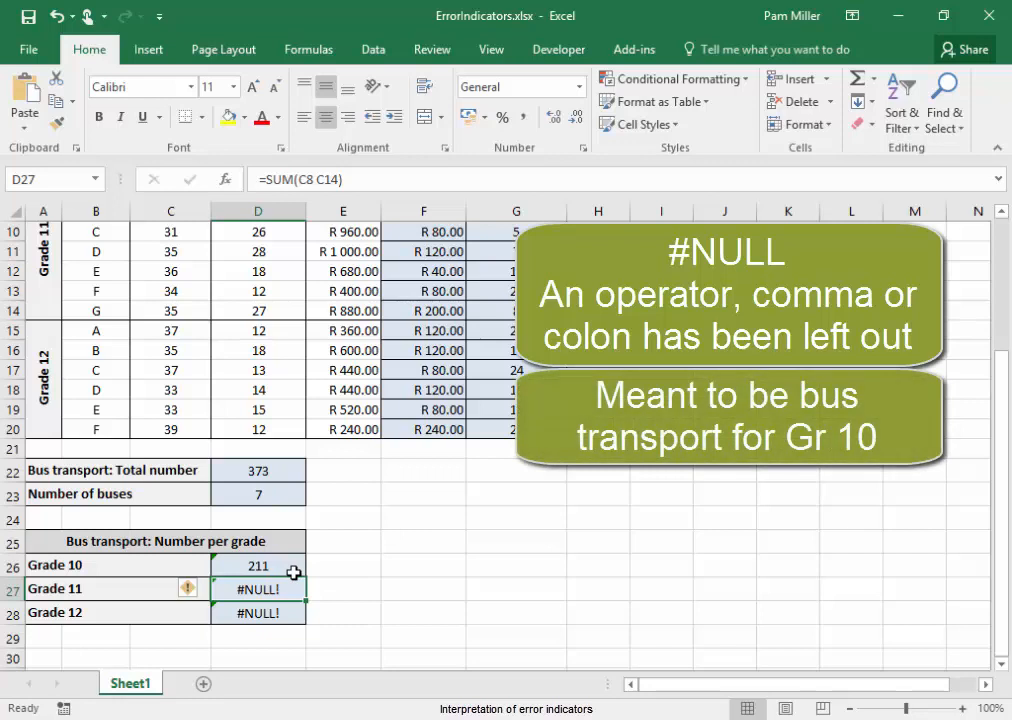
Replace the range in the Grade 10 formula in D26 with the bus transport numbers, giving =SUM(D2:D7).
left_click(291, 568)
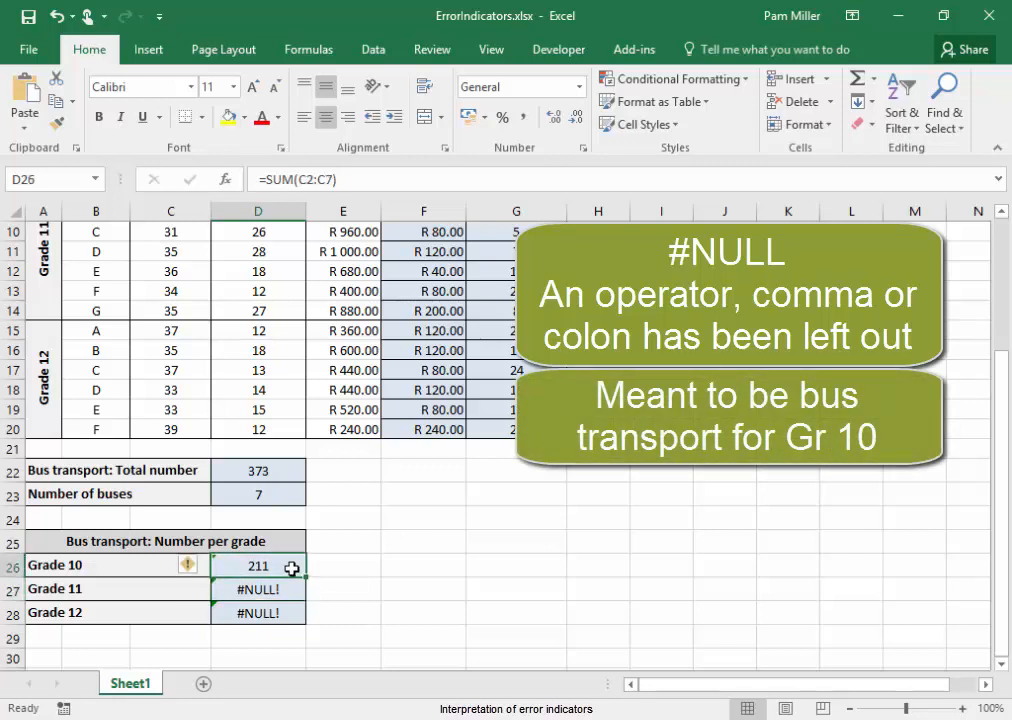
left_click_drag(1004, 400, 1000, 280)
left_click(361, 178)
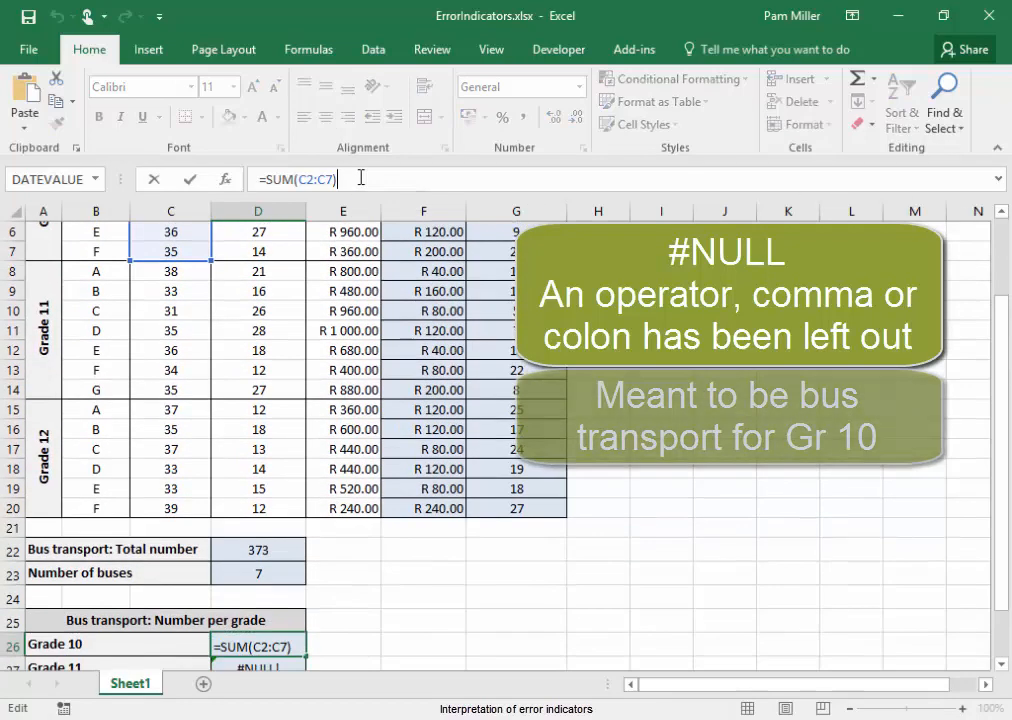
left_click_drag(998, 345, 998, 248)
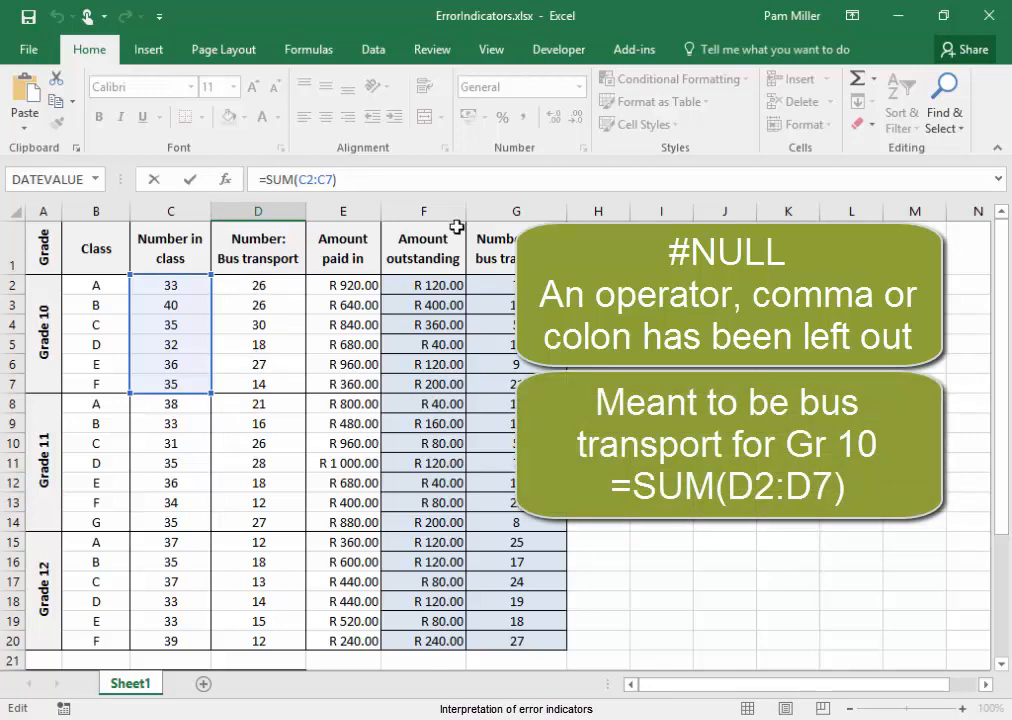
key("BackSpace")
key("BackSpace")
key("BackSpace")
key("BackSpace")
key("BackSpace")
key("BackSpace")
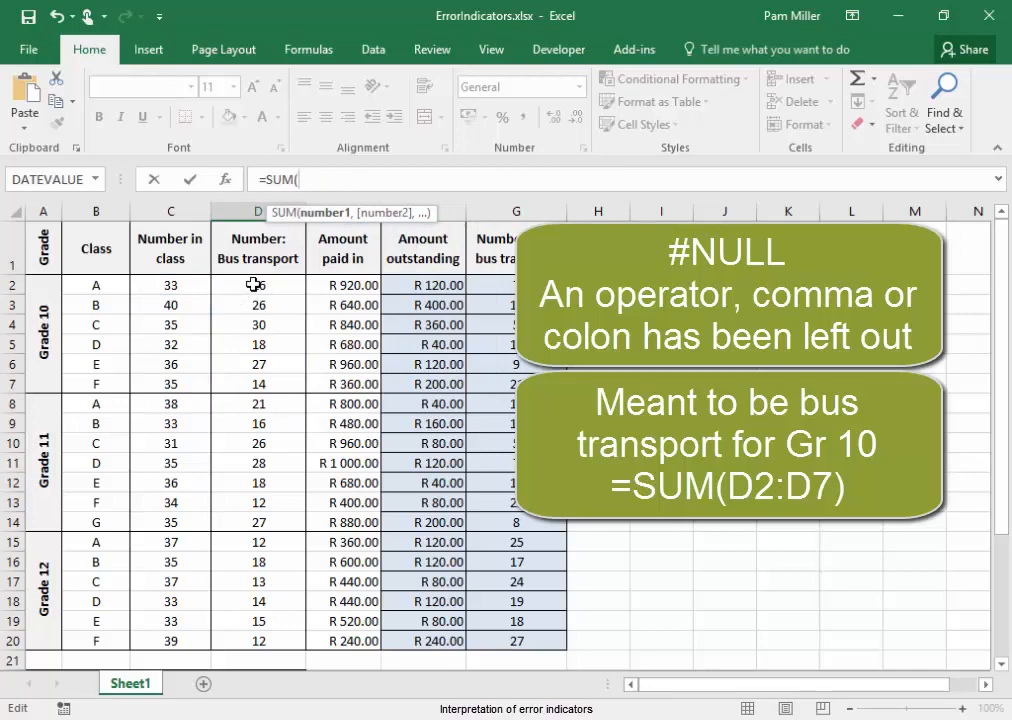
left_click_drag(255, 283, 269, 378)
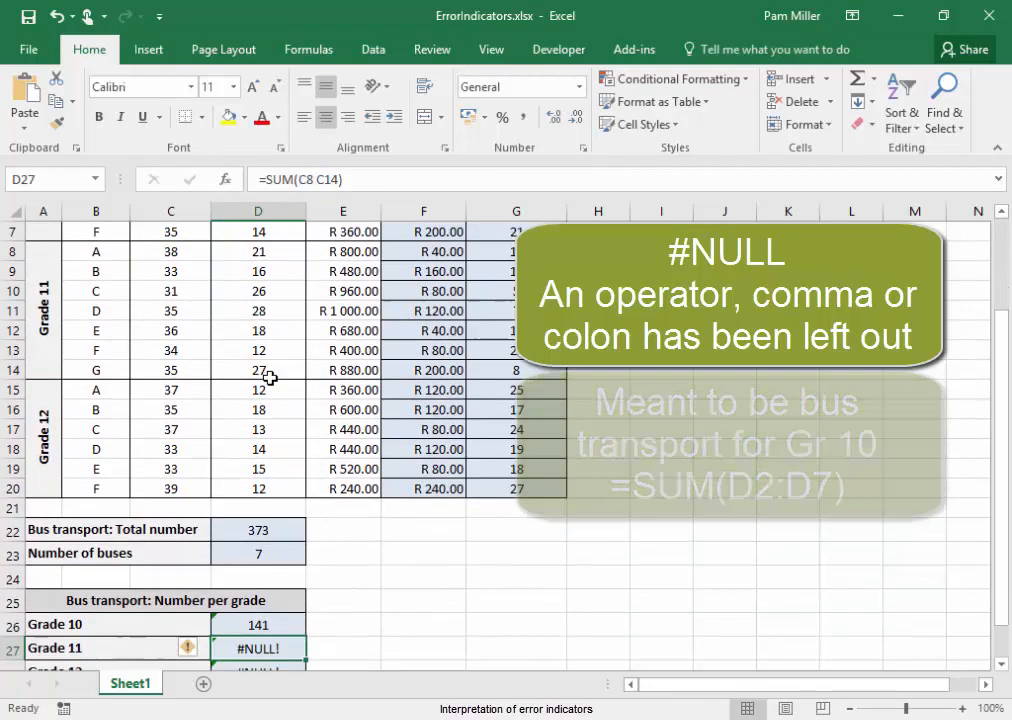
Insert the missing colon in the Grade 11 formula in cell D27 so it reads =SUM(C8:C14).
scroll(285, 465, "down", 2)
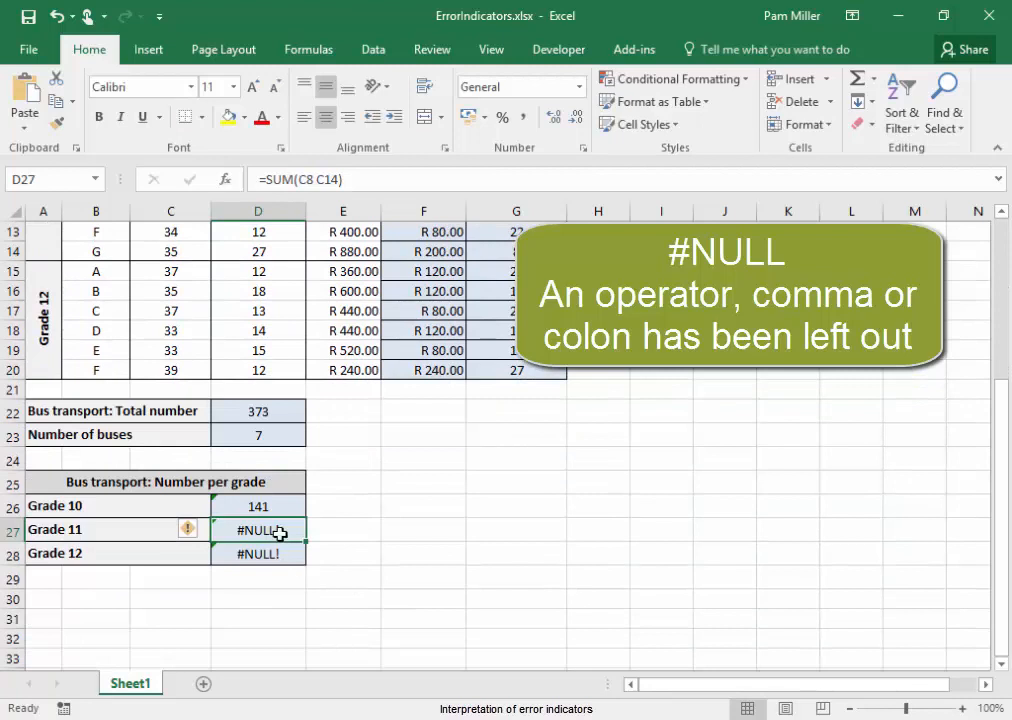
left_click(319, 179)
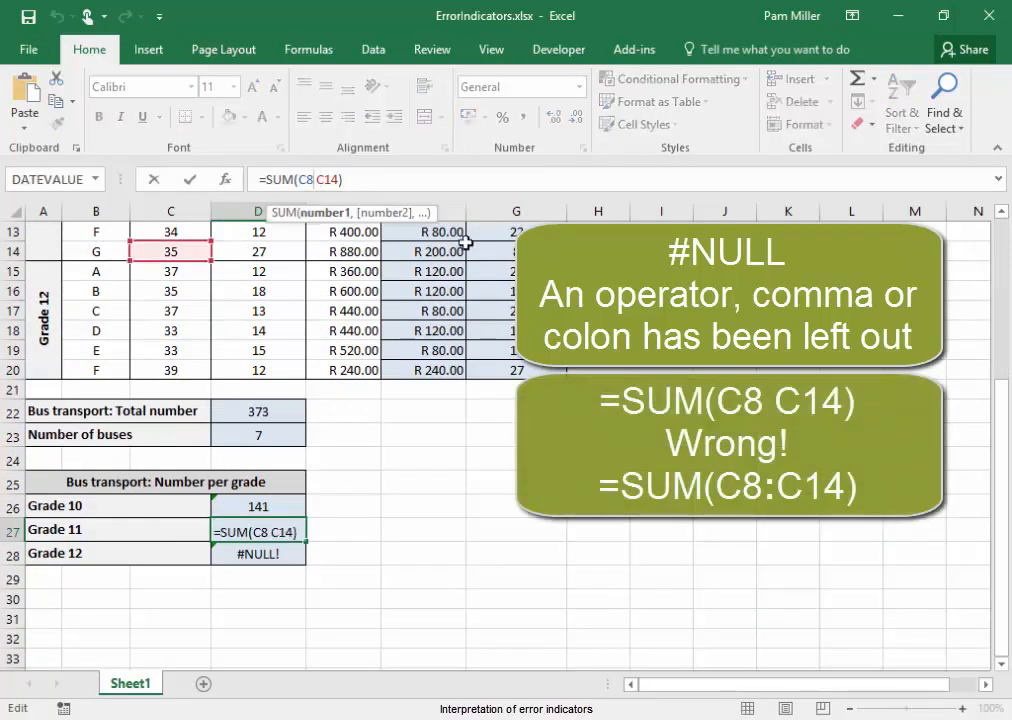
key("BackSpace")
type(":")
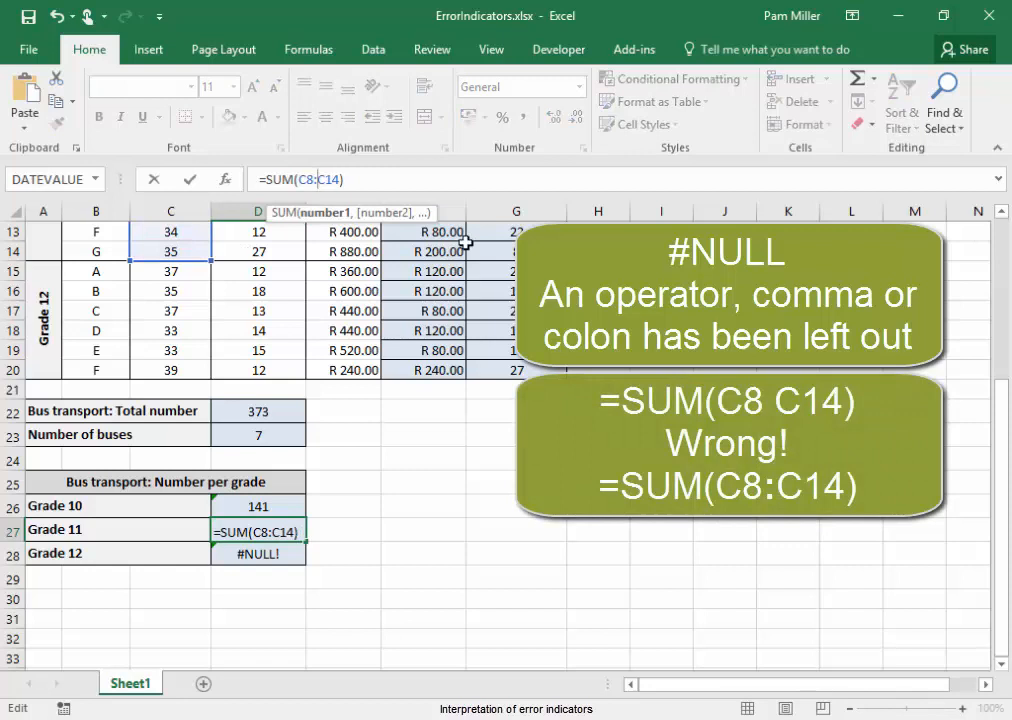
key("Return")
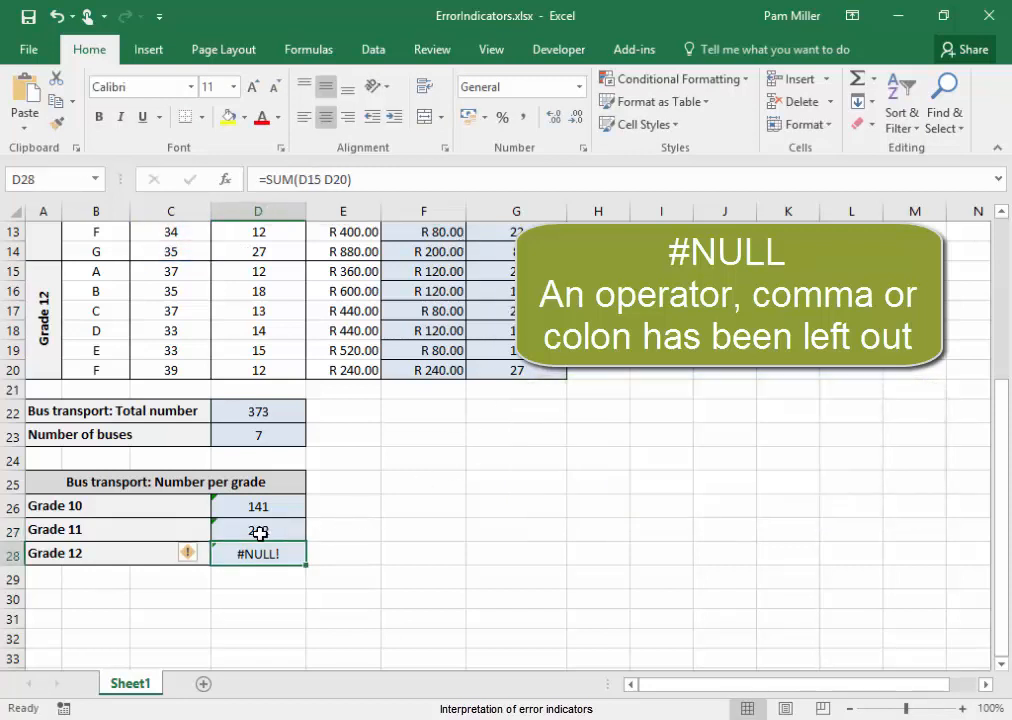
Replace the range in the Grade 11 formula in D27 with the bus transport numbers, giving =SUM(D8:D14).
left_click(262, 532)
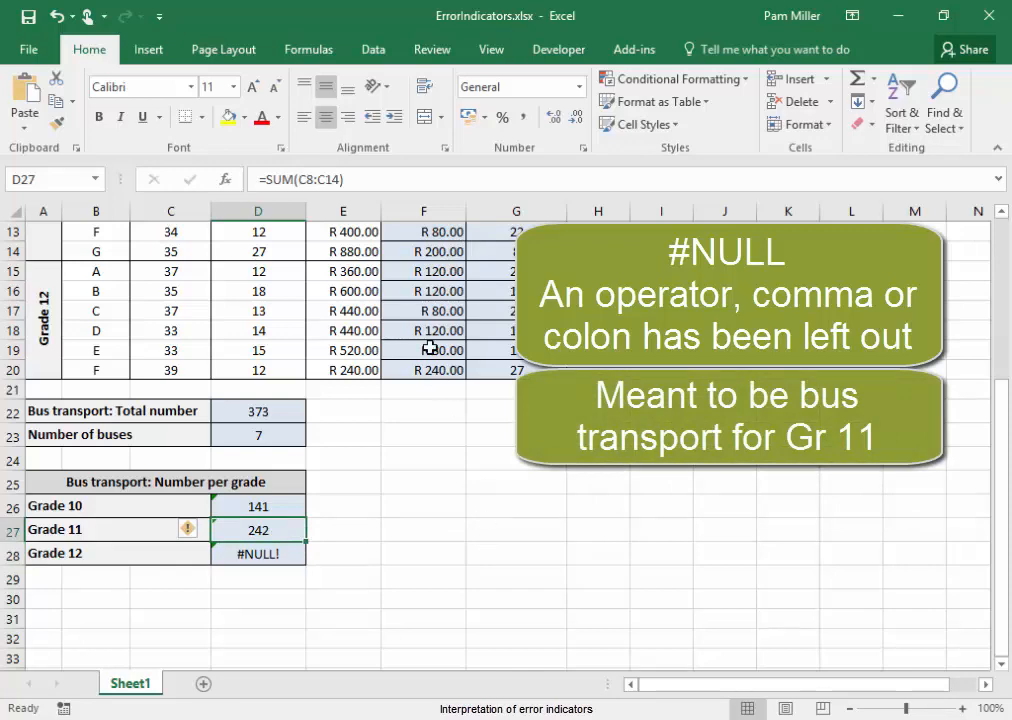
left_click(355, 179)
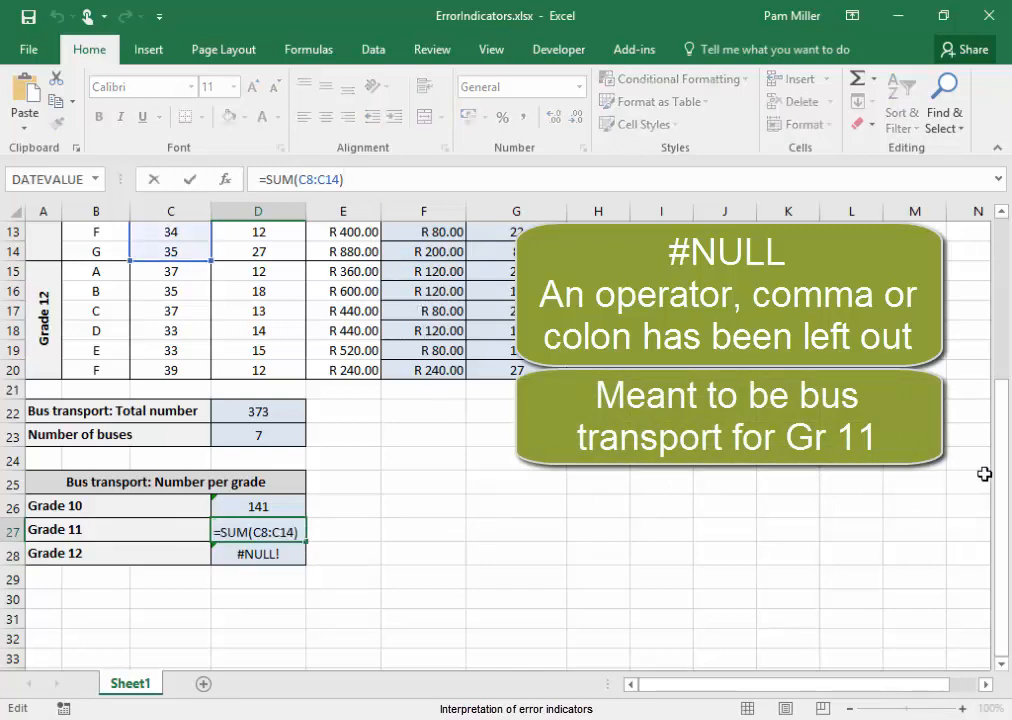
left_click_drag(992, 474, 960, 287)
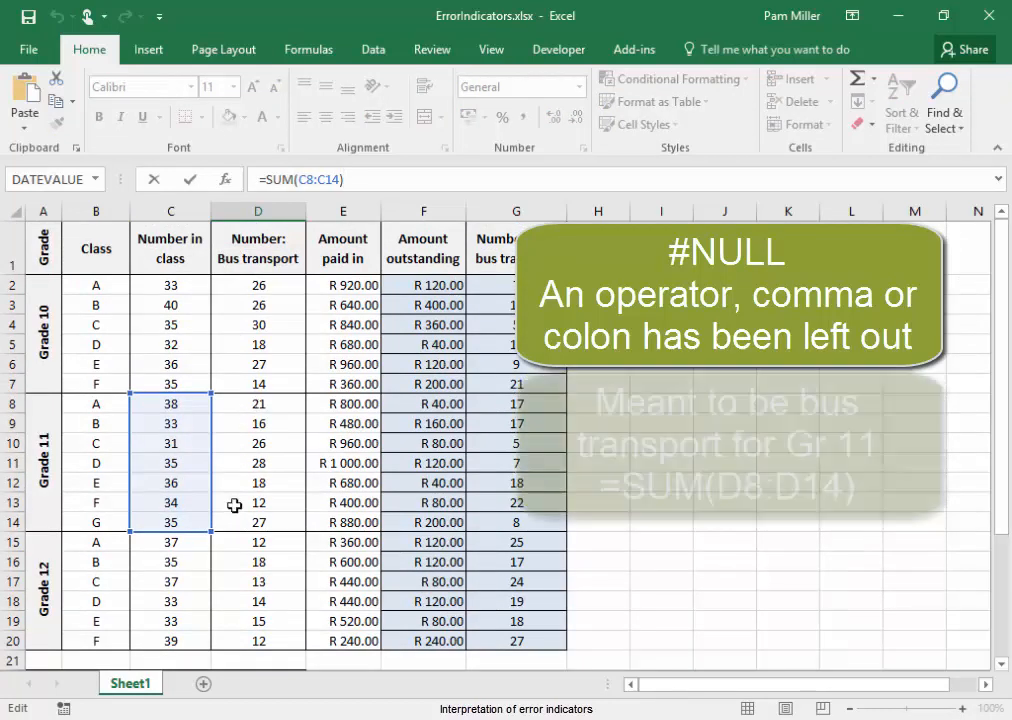
key("BackSpace")
key("BackSpace")
key("BackSpace")
key("BackSpace")
key("BackSpace")
key("BackSpace")
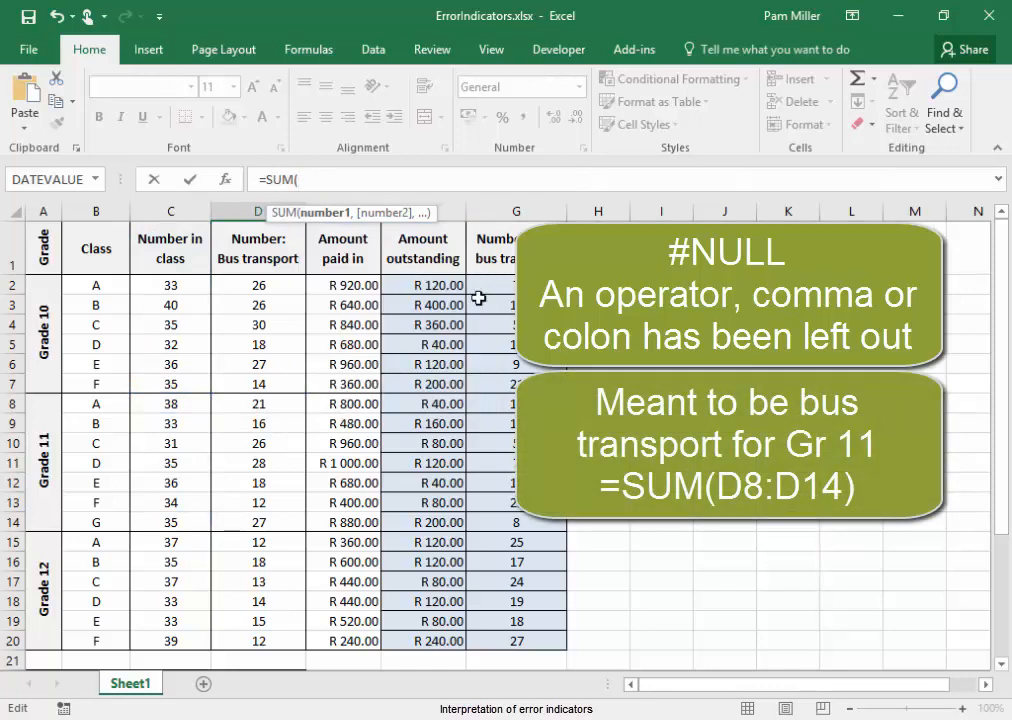
left_click_drag(268, 408, 291, 520)
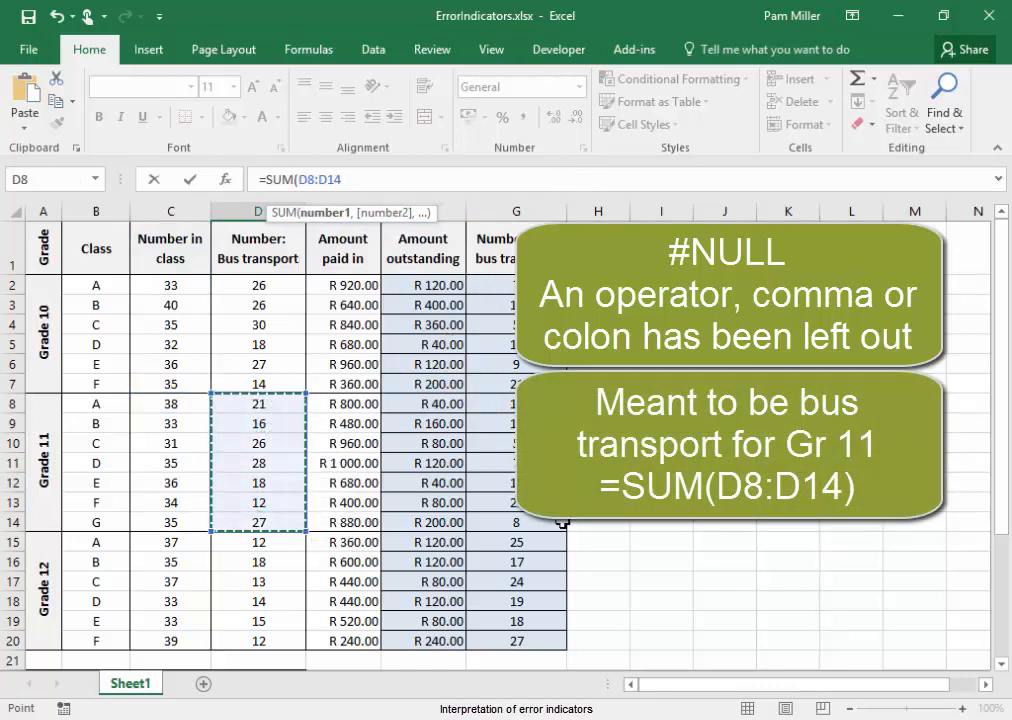
key("Return")
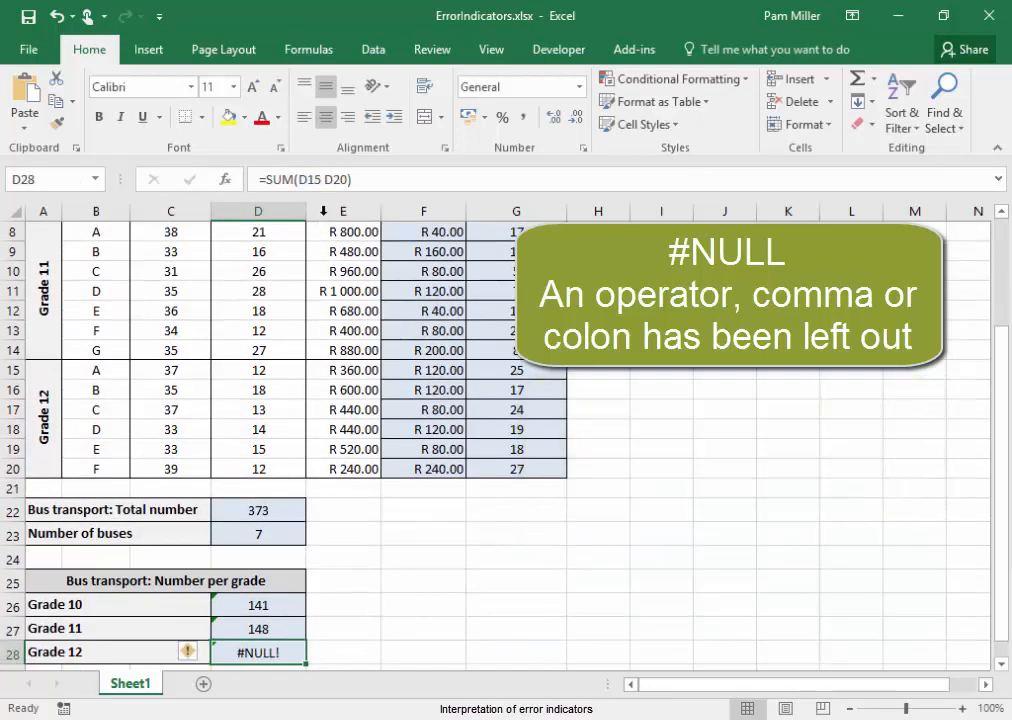
Correct the Grade 12 formula in cell D28 to =SUM(D15:D20) and check the range it references.
left_click(326, 181)
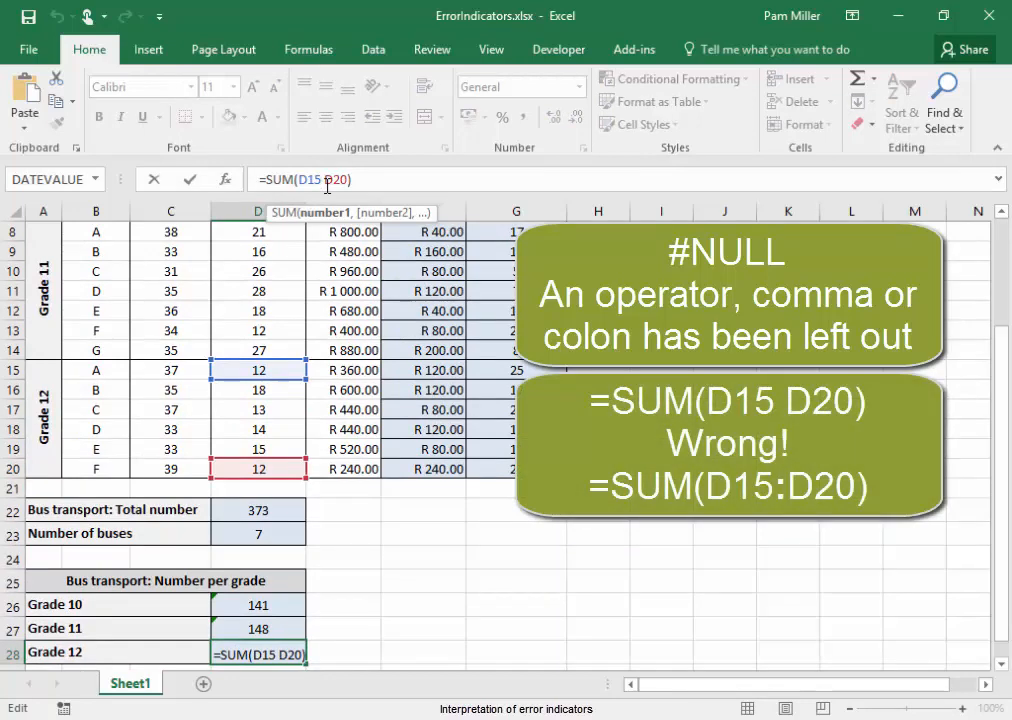
type(":")
key("Return")
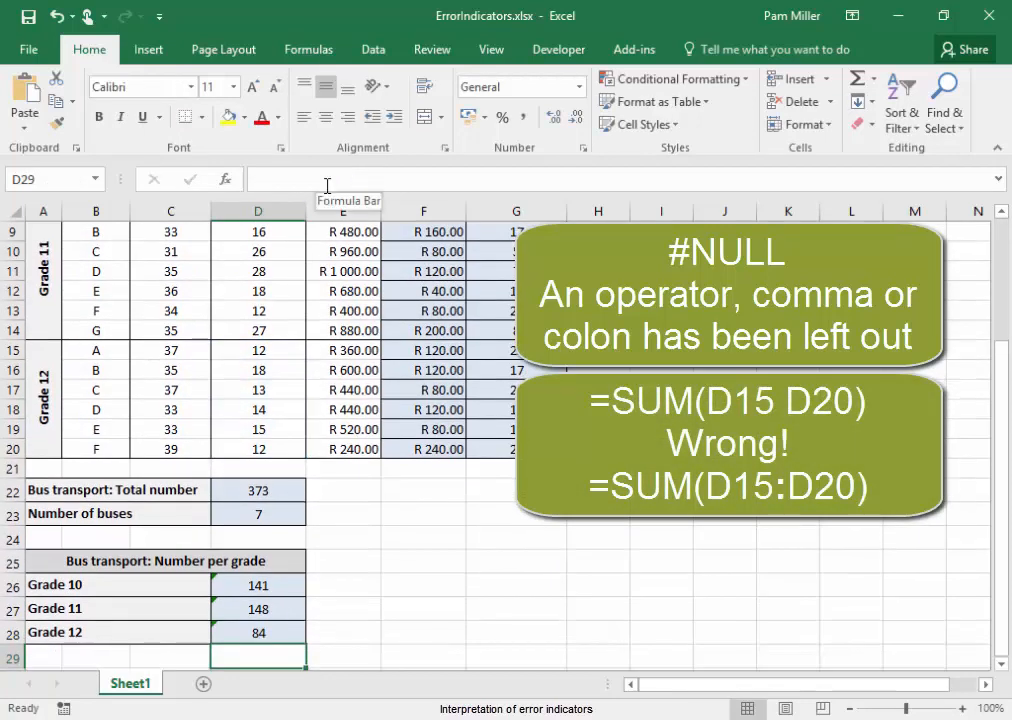
left_click(289, 633)
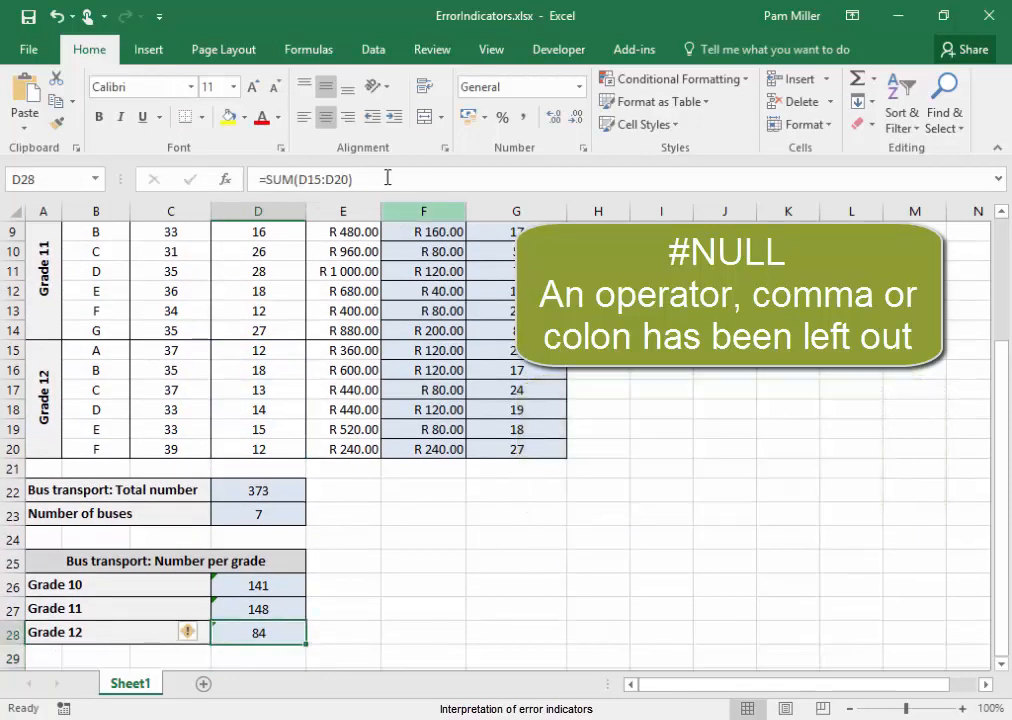
left_click(385, 177)
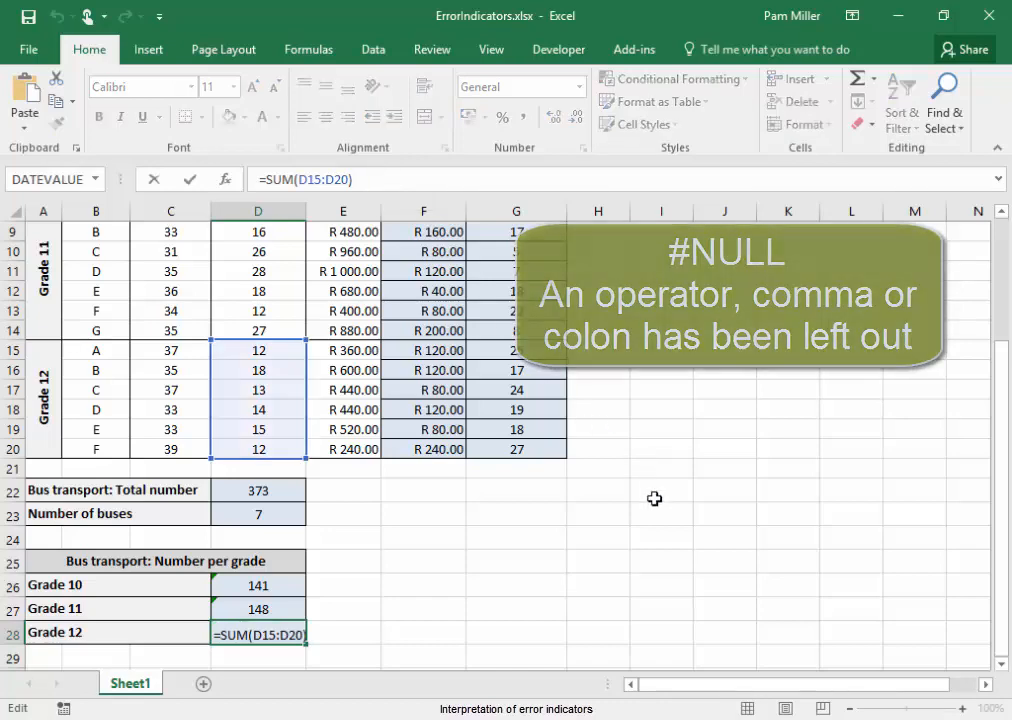
left_click(654, 498)
scroll(537, 538, "down", 1)
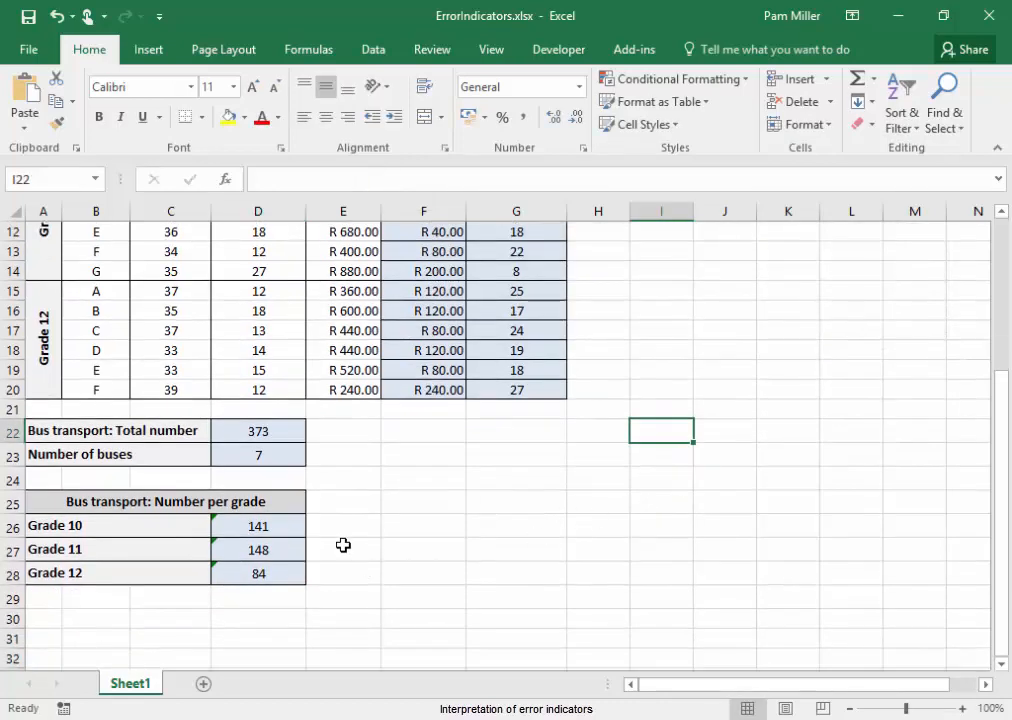